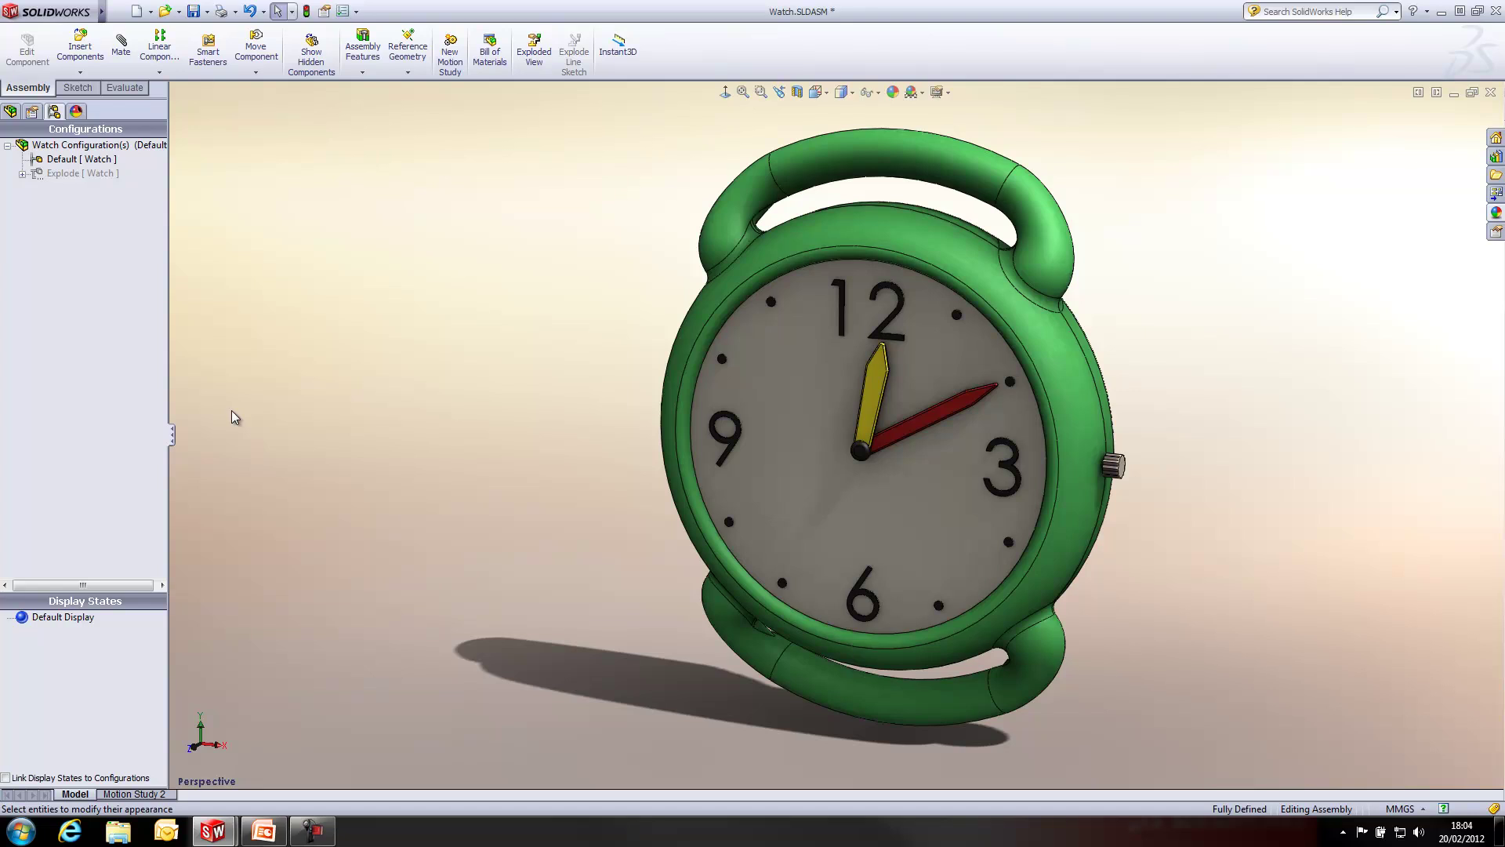
# - Add three new display states to the Watch assembly
pyautogui.rightClick(94, 665)
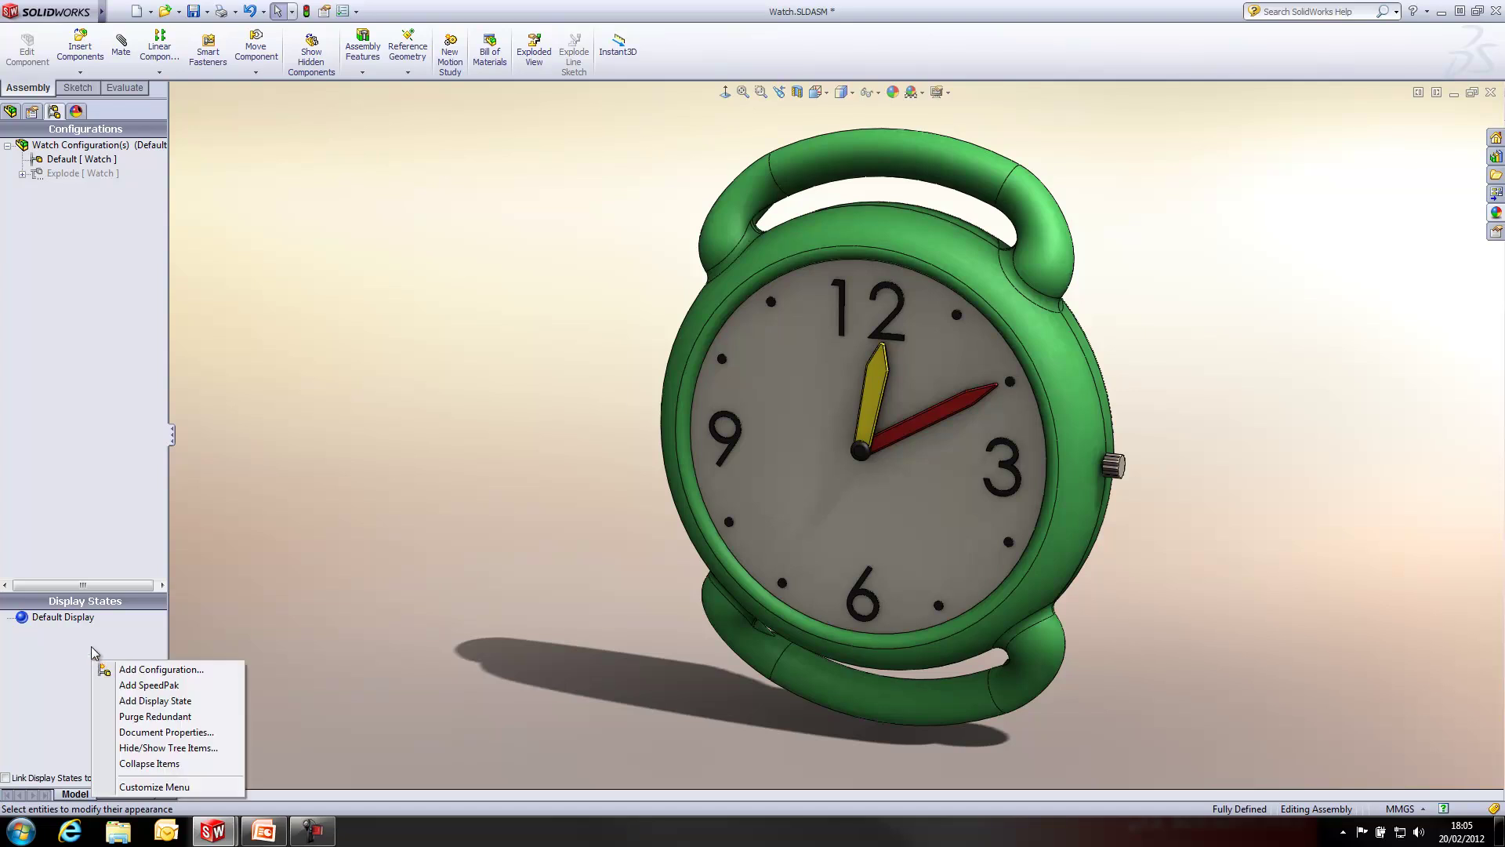
pyautogui.click(181, 701)
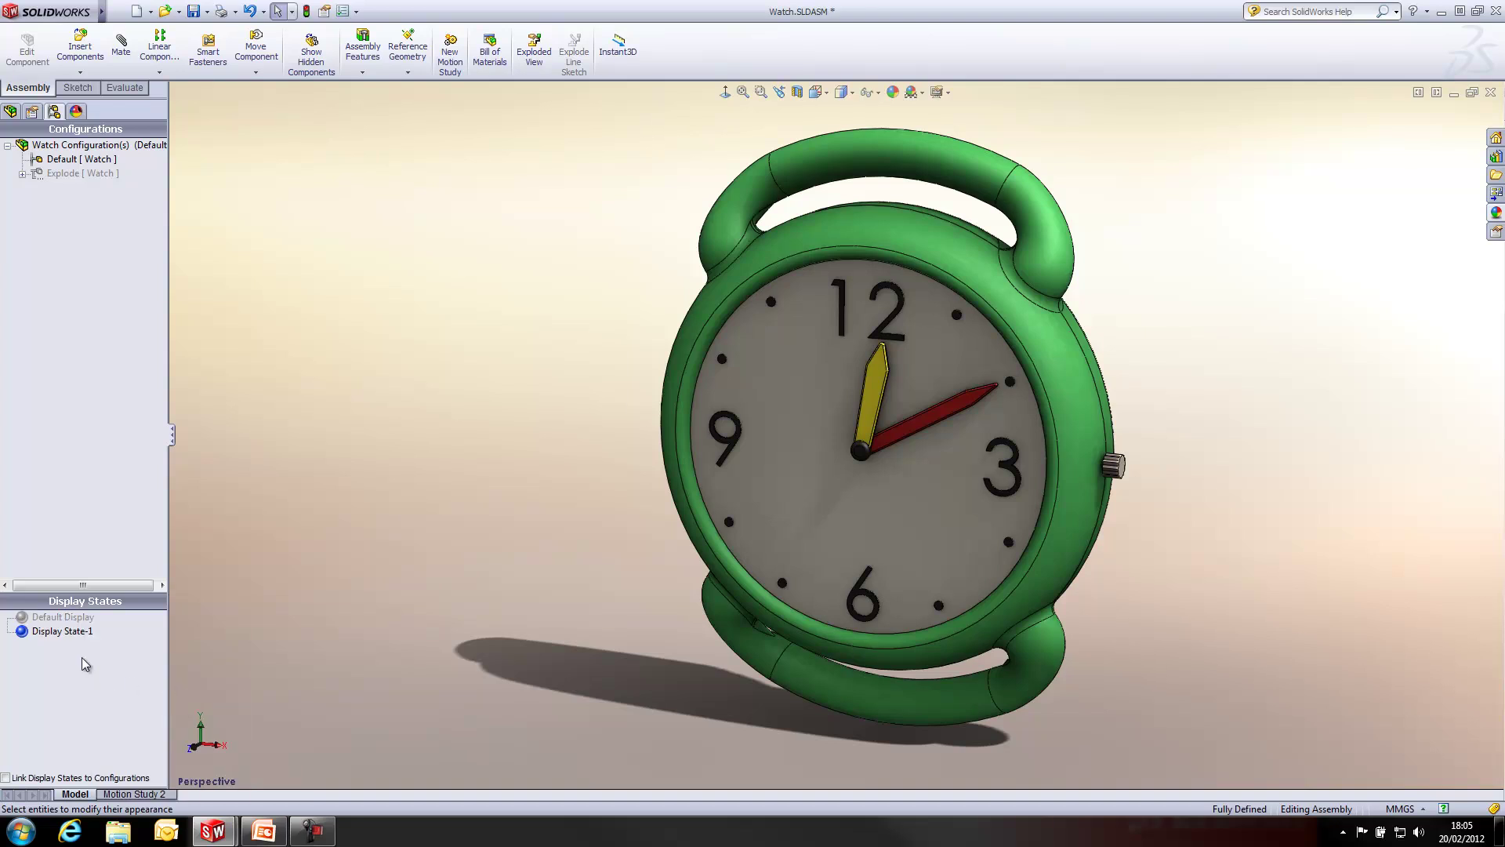
pyautogui.rightClick(82, 669)
pyautogui.click(141, 707)
pyautogui.rightClick(96, 691)
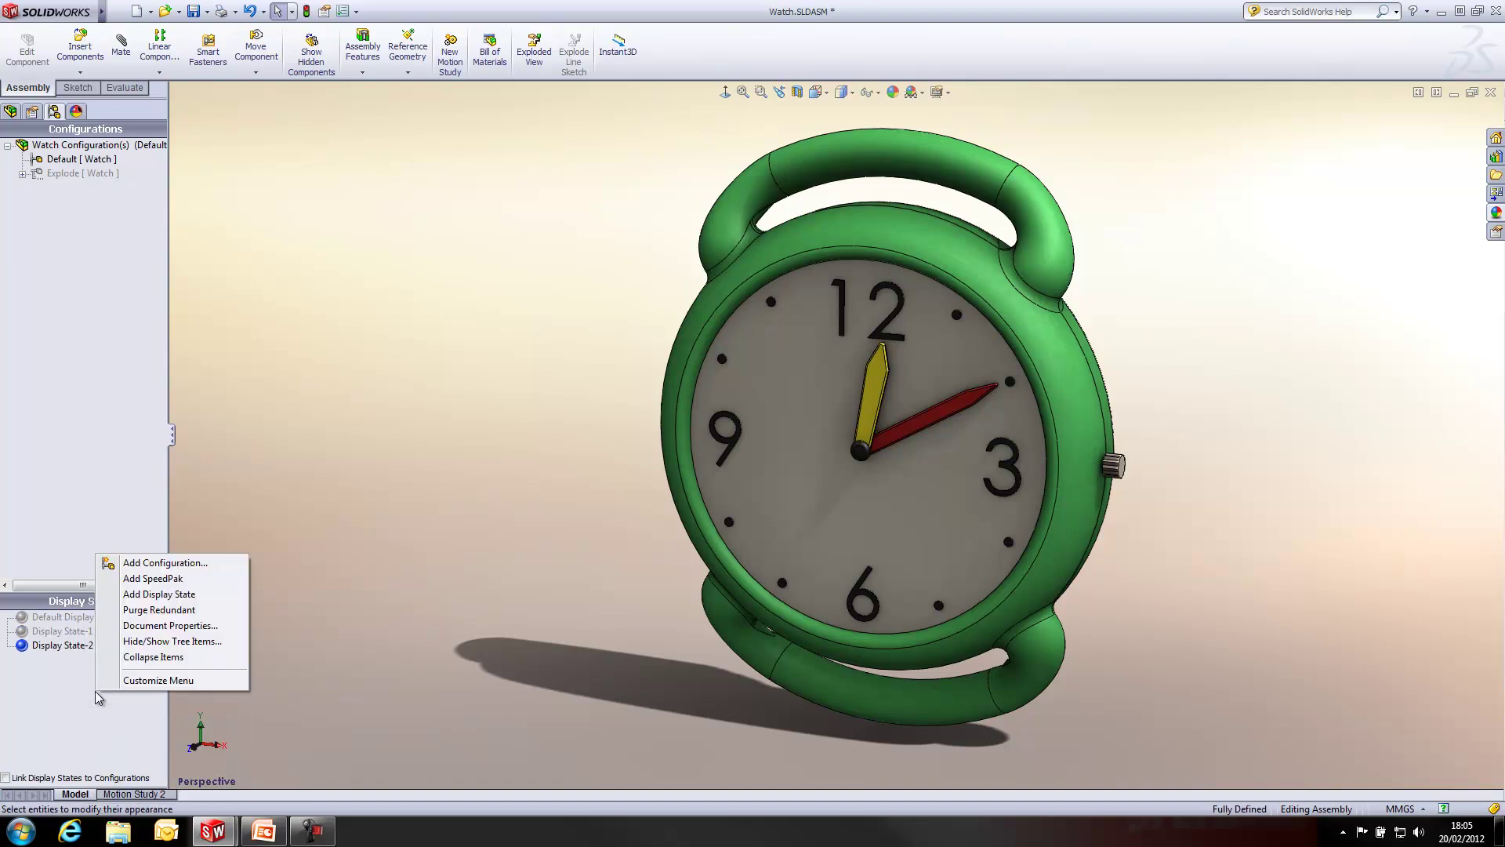
pyautogui.click(188, 600)
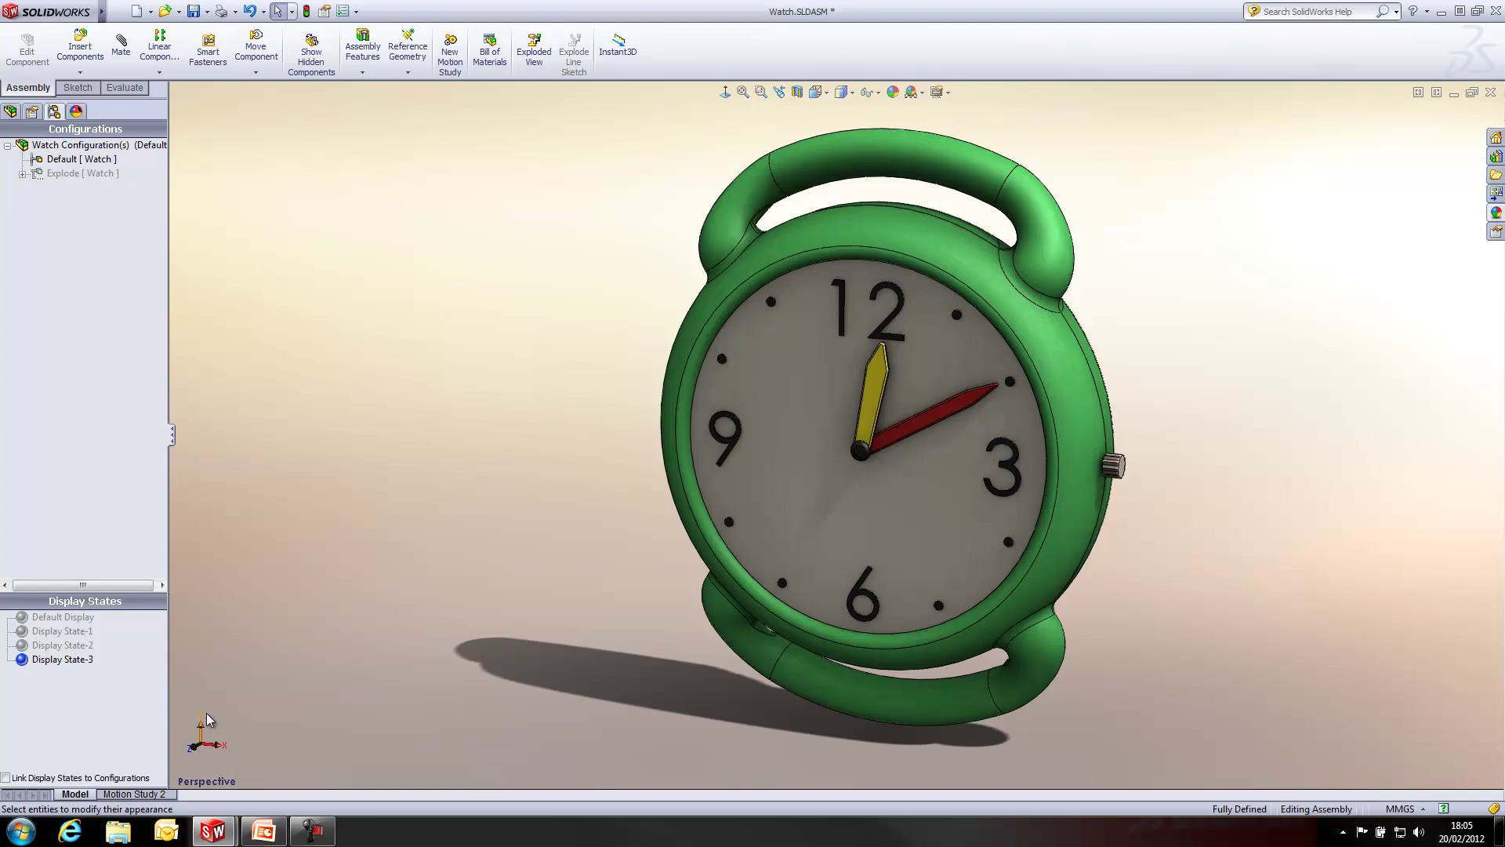
# - Rename the new states Internals Shown, Alternate Colour and Body Hidden, and activate Alternate Colour
pyautogui.click(62, 620)
pyautogui.doubleClick(84, 619)
pyautogui.click(72, 636)
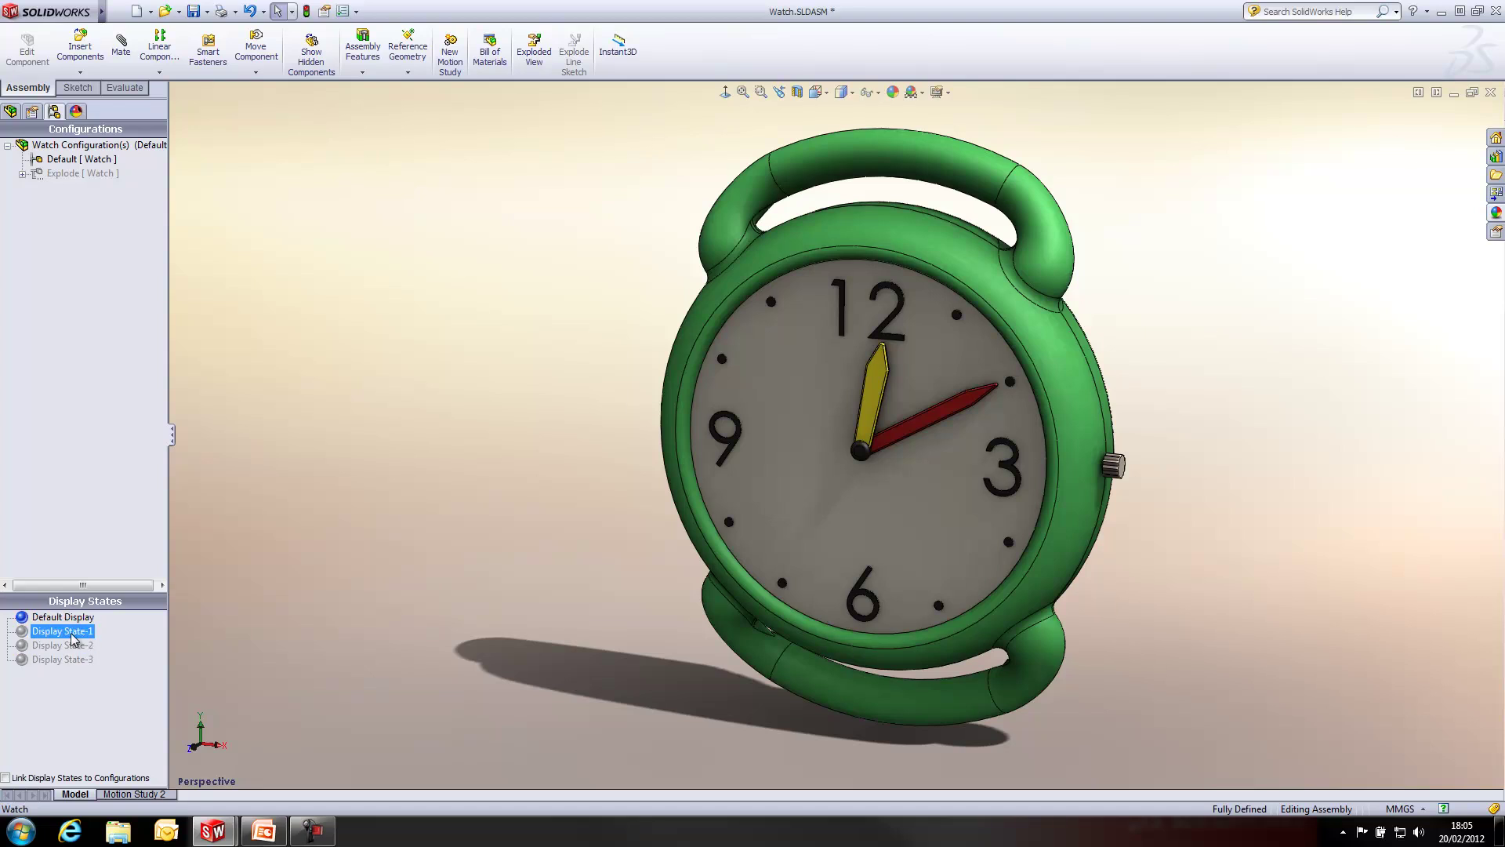
pyautogui.doubleClick(71, 636)
pyautogui.press('F2')
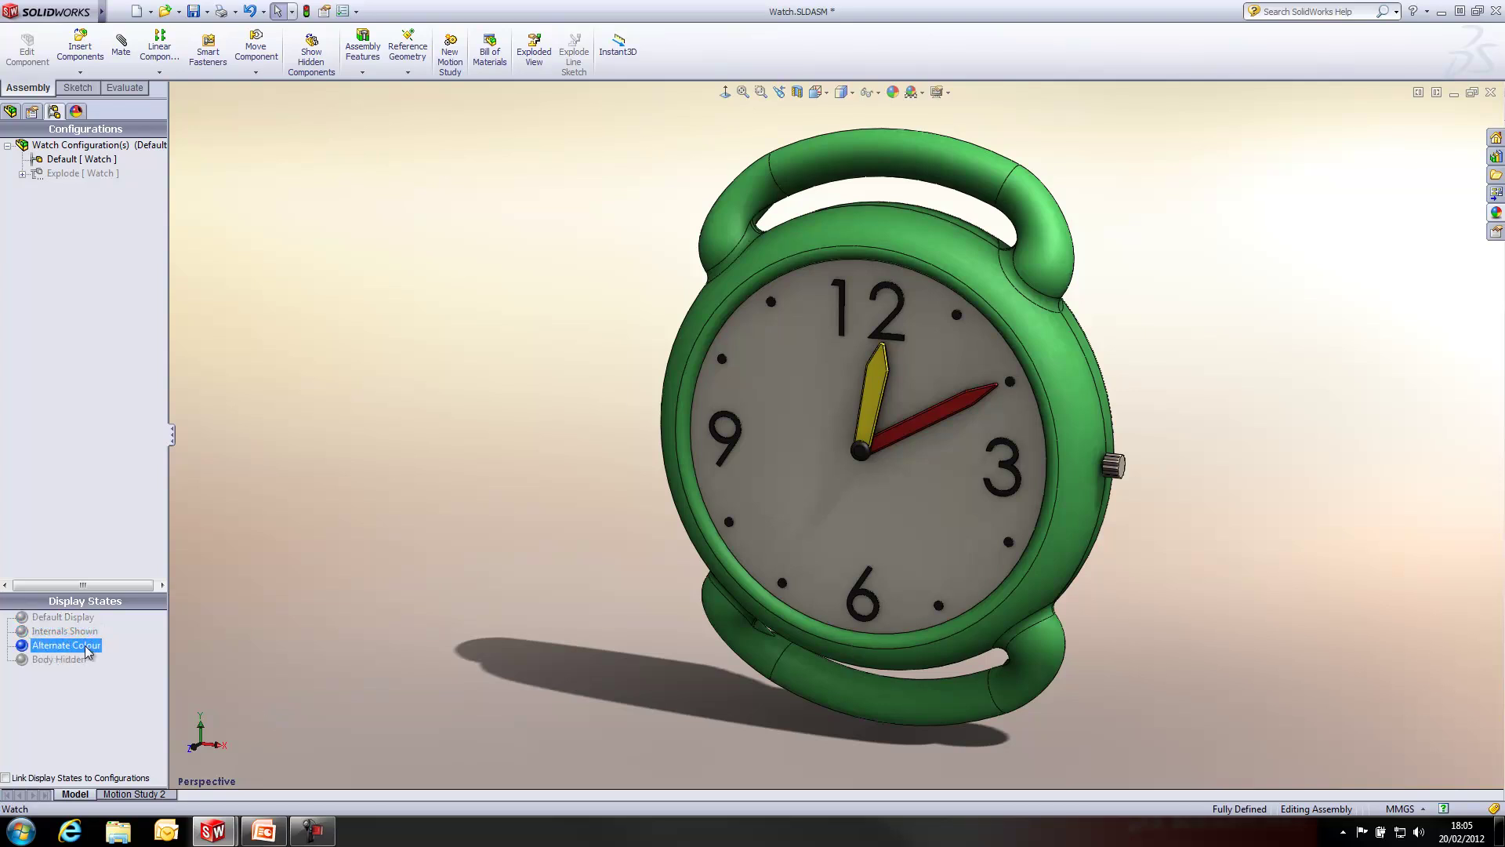
pyautogui.click(412, 585)
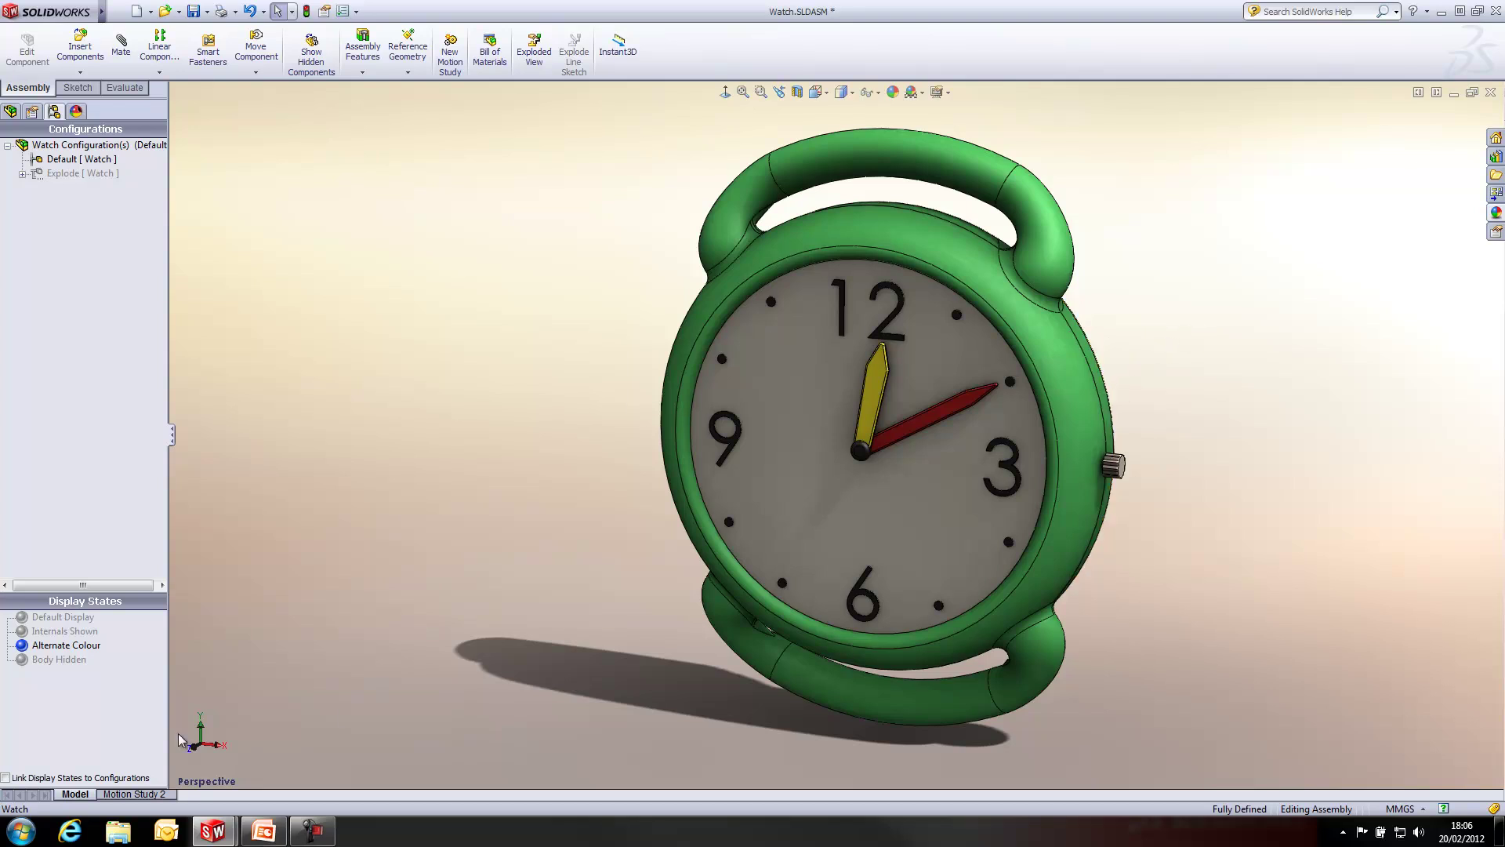
pyautogui.click(67, 647)
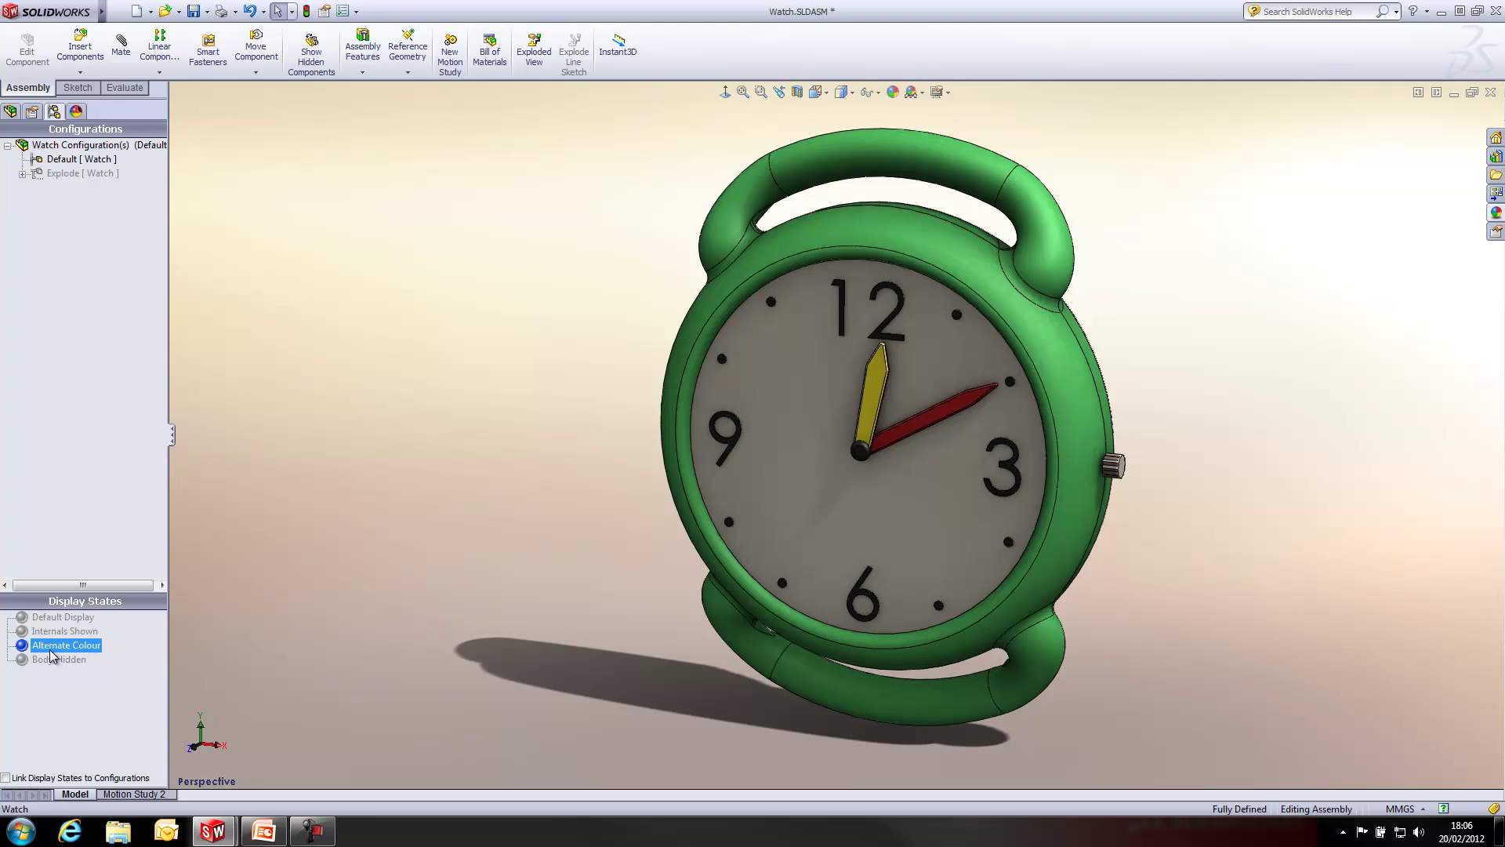
pyautogui.click(141, 657)
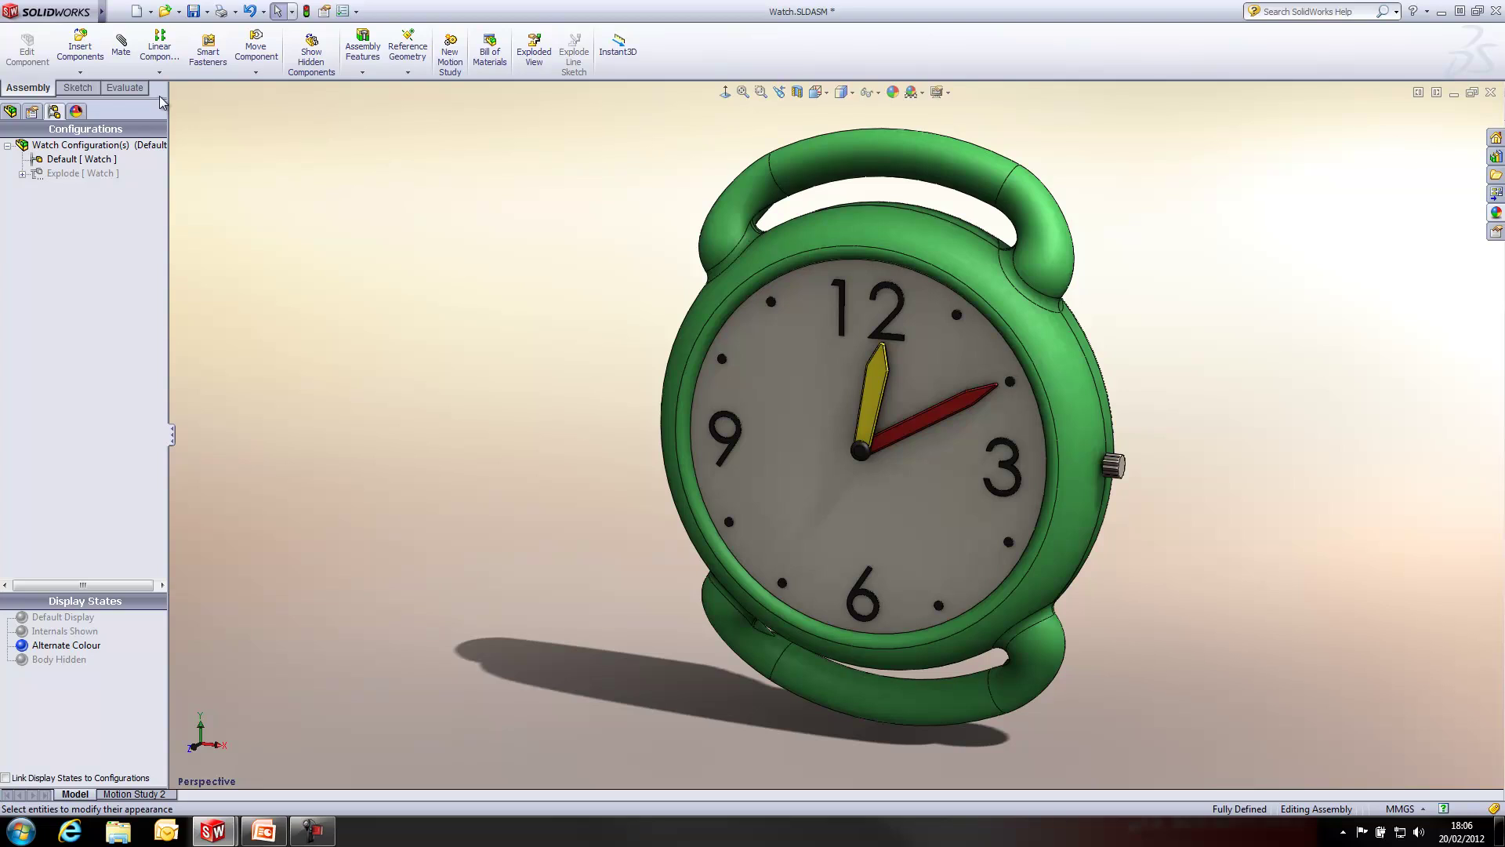
# - Show the FeatureManager tree above a one-row configurations list, with the display pane beside it
pyautogui.moveTo(159, 99); pyautogui.dragTo(100, 502)
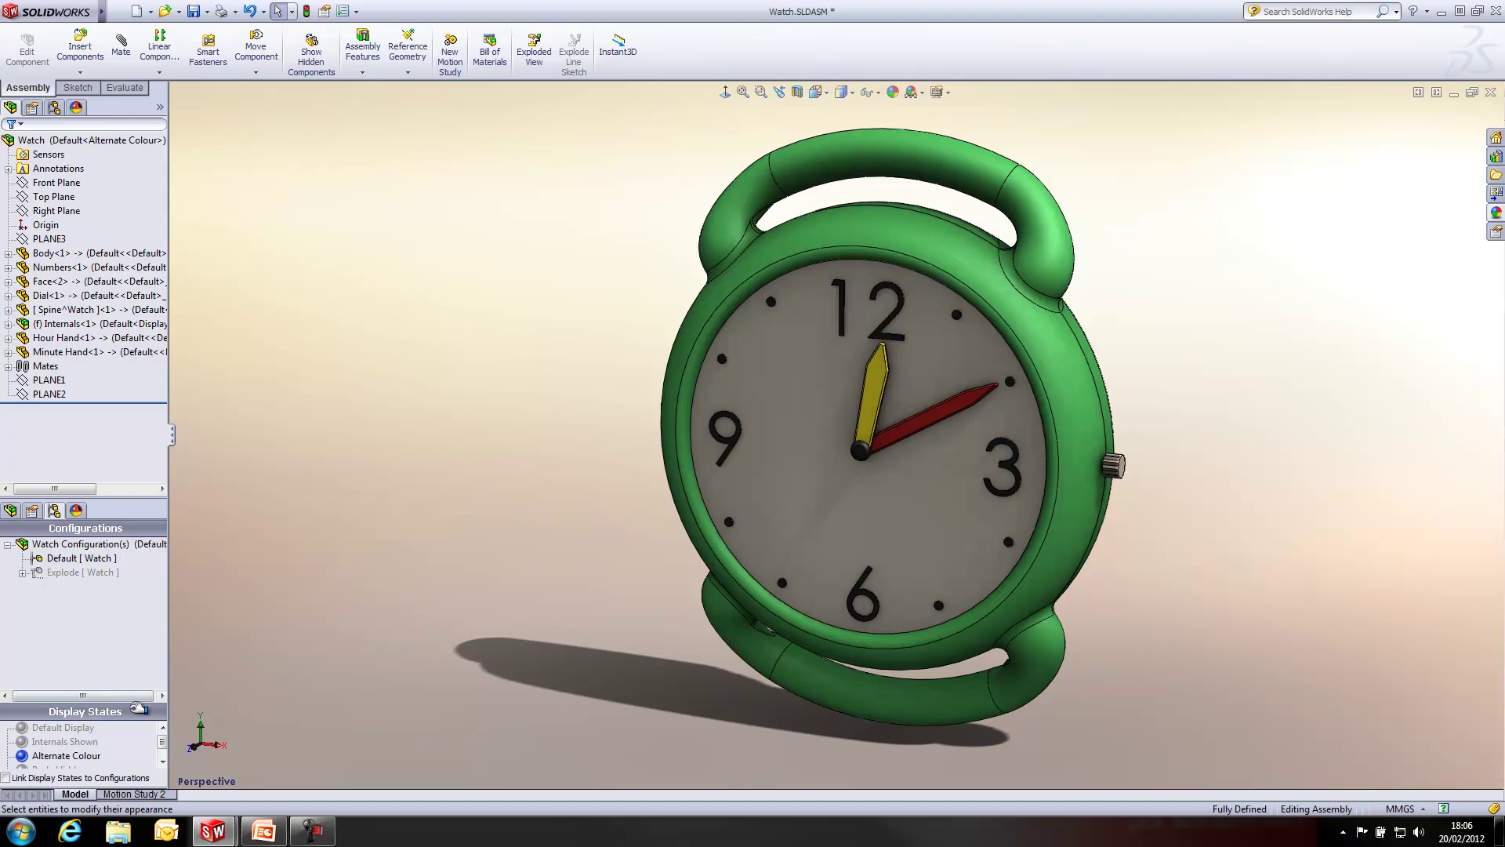
pyautogui.moveTo(141, 706); pyautogui.dragTo(153, 569)
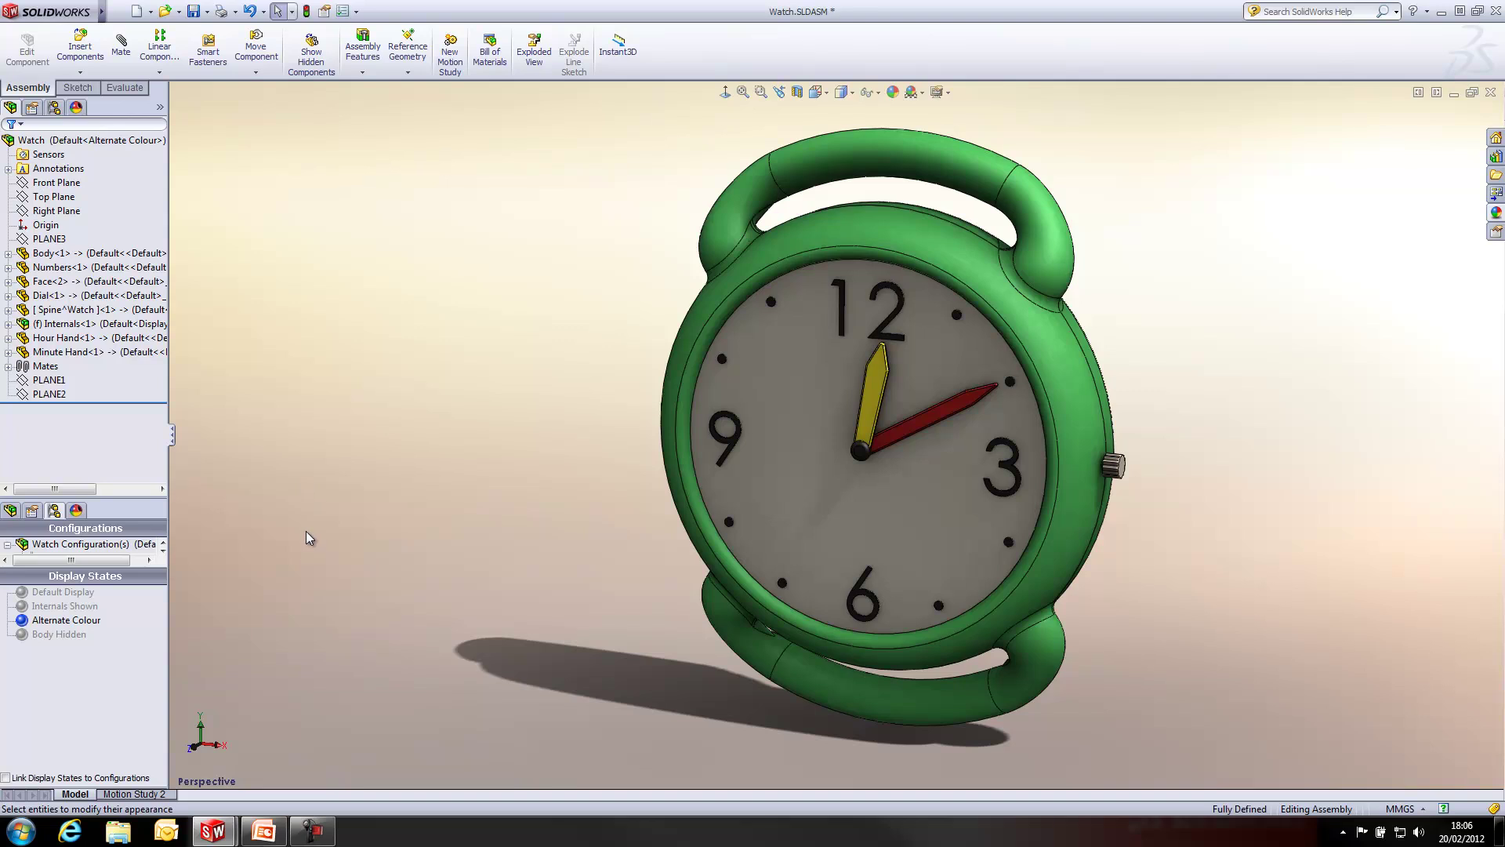
pyautogui.click(161, 111)
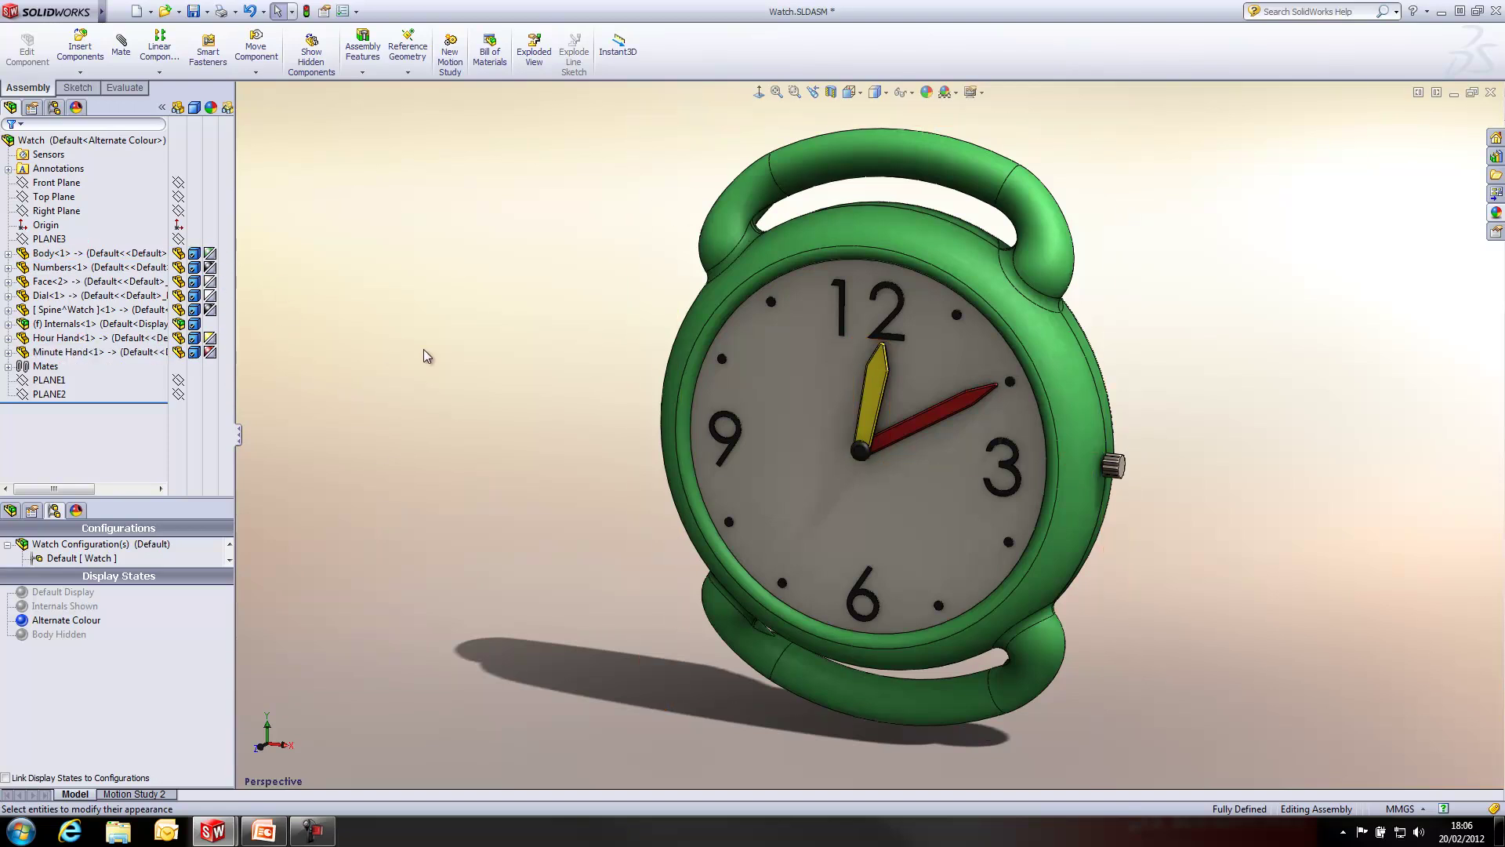
# - Apply blue satin finish plastic to the clock body and red satin plastic to the hour hand
pyautogui.click(1498, 213)
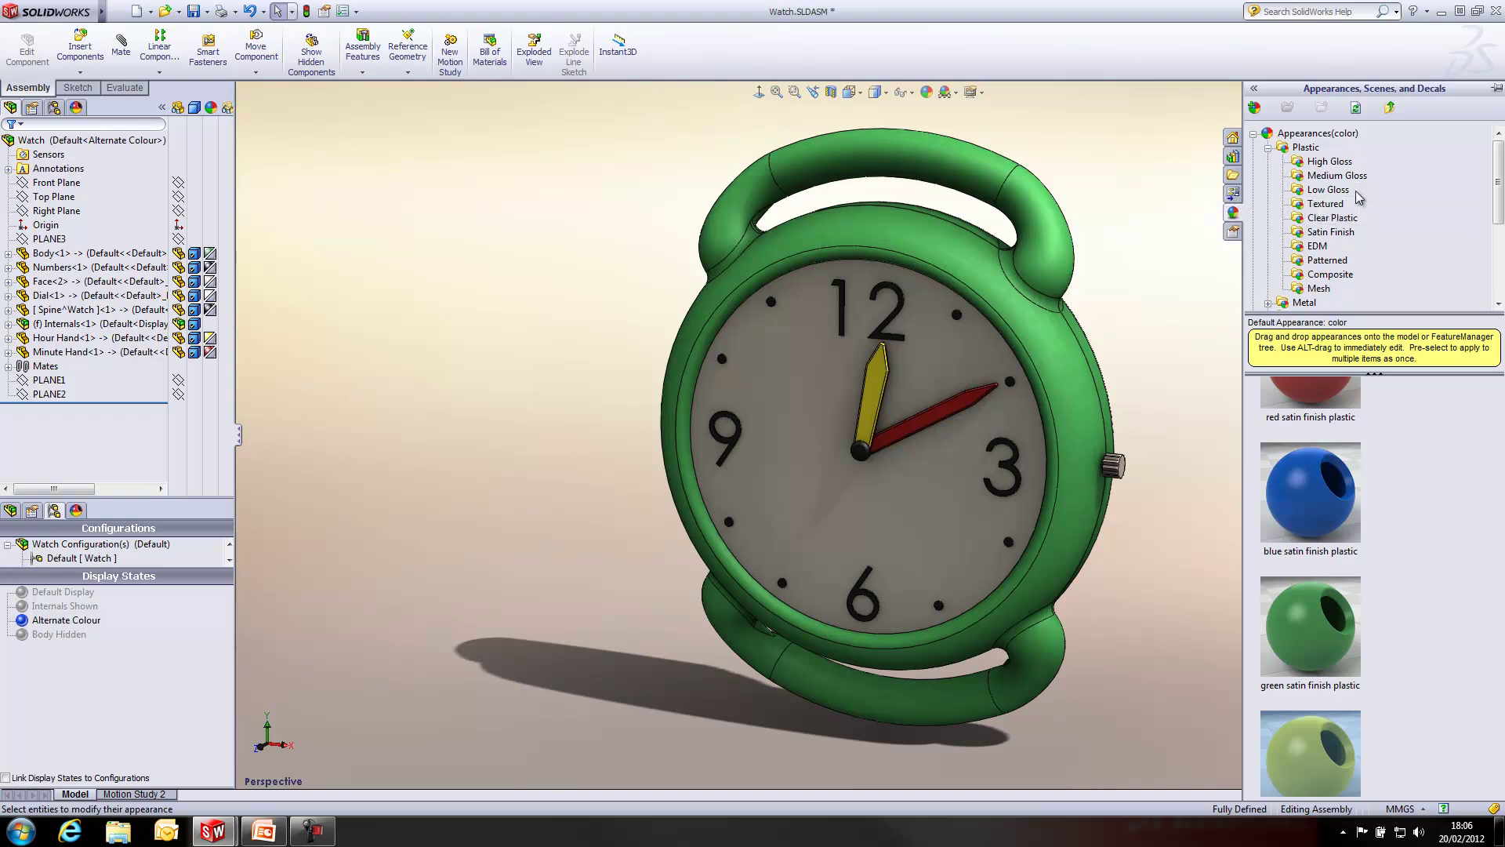
pyautogui.click(1326, 509)
pyautogui.moveTo(1327, 510); pyautogui.dragTo(1071, 349)
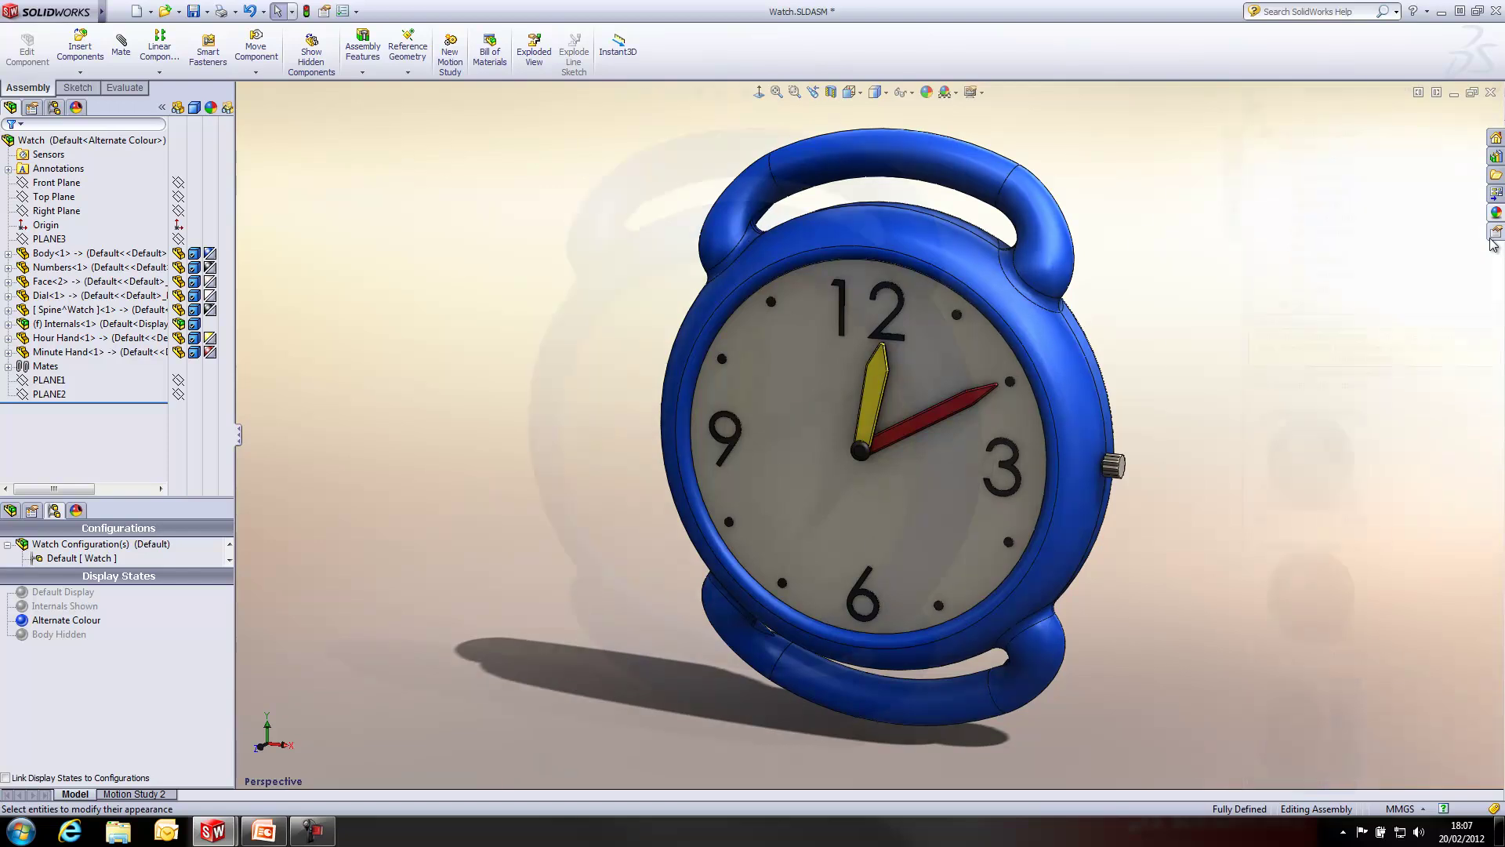
pyautogui.moveTo(1311, 729); pyautogui.dragTo(746, 380)
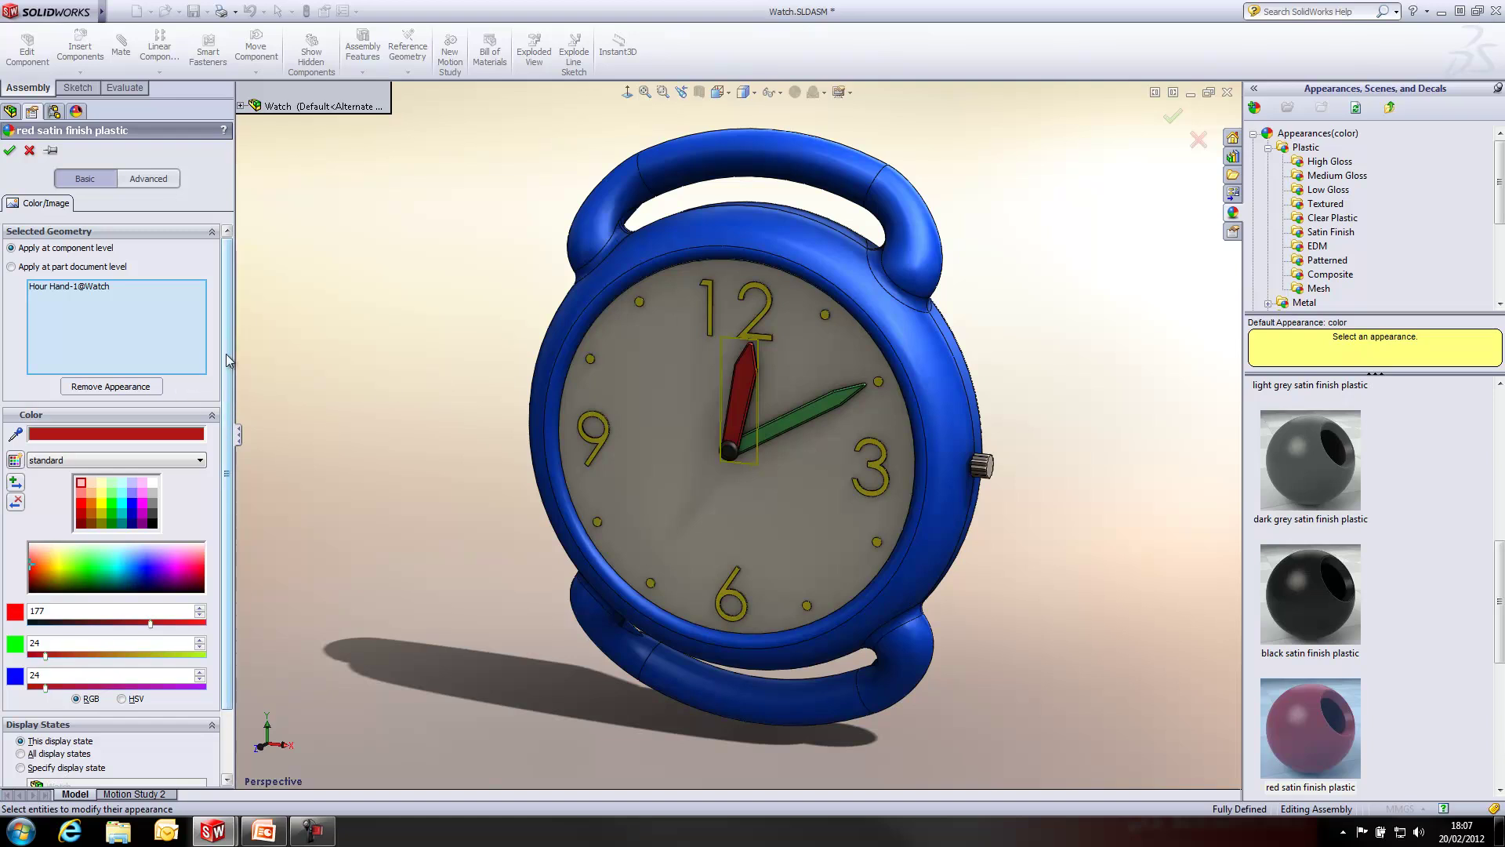
pyautogui.scroll(-2, 239, 417)
pyautogui.scroll(-1, 235, 439)
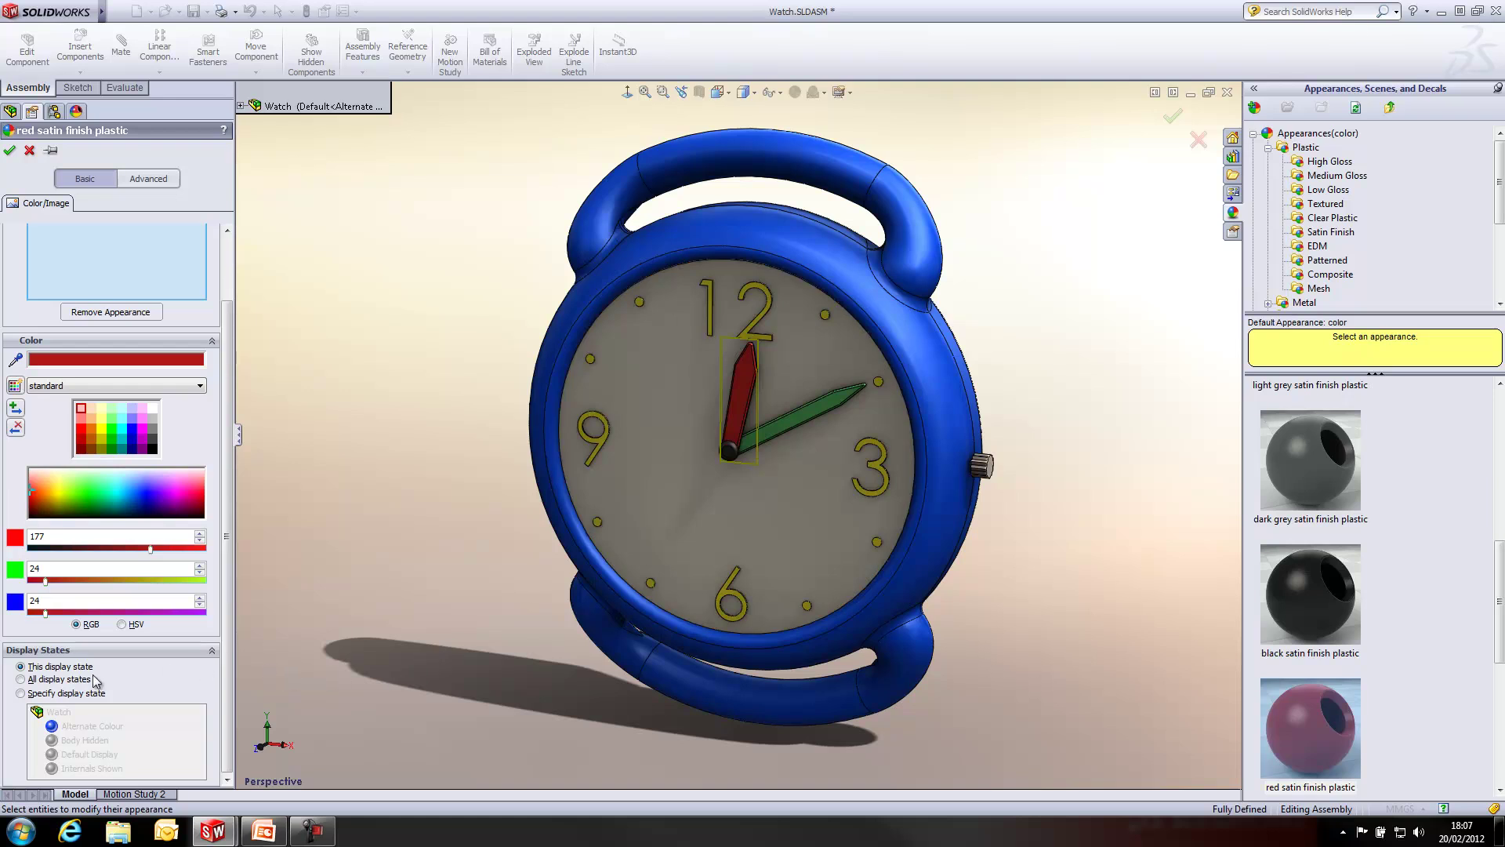
pyautogui.click(55, 694)
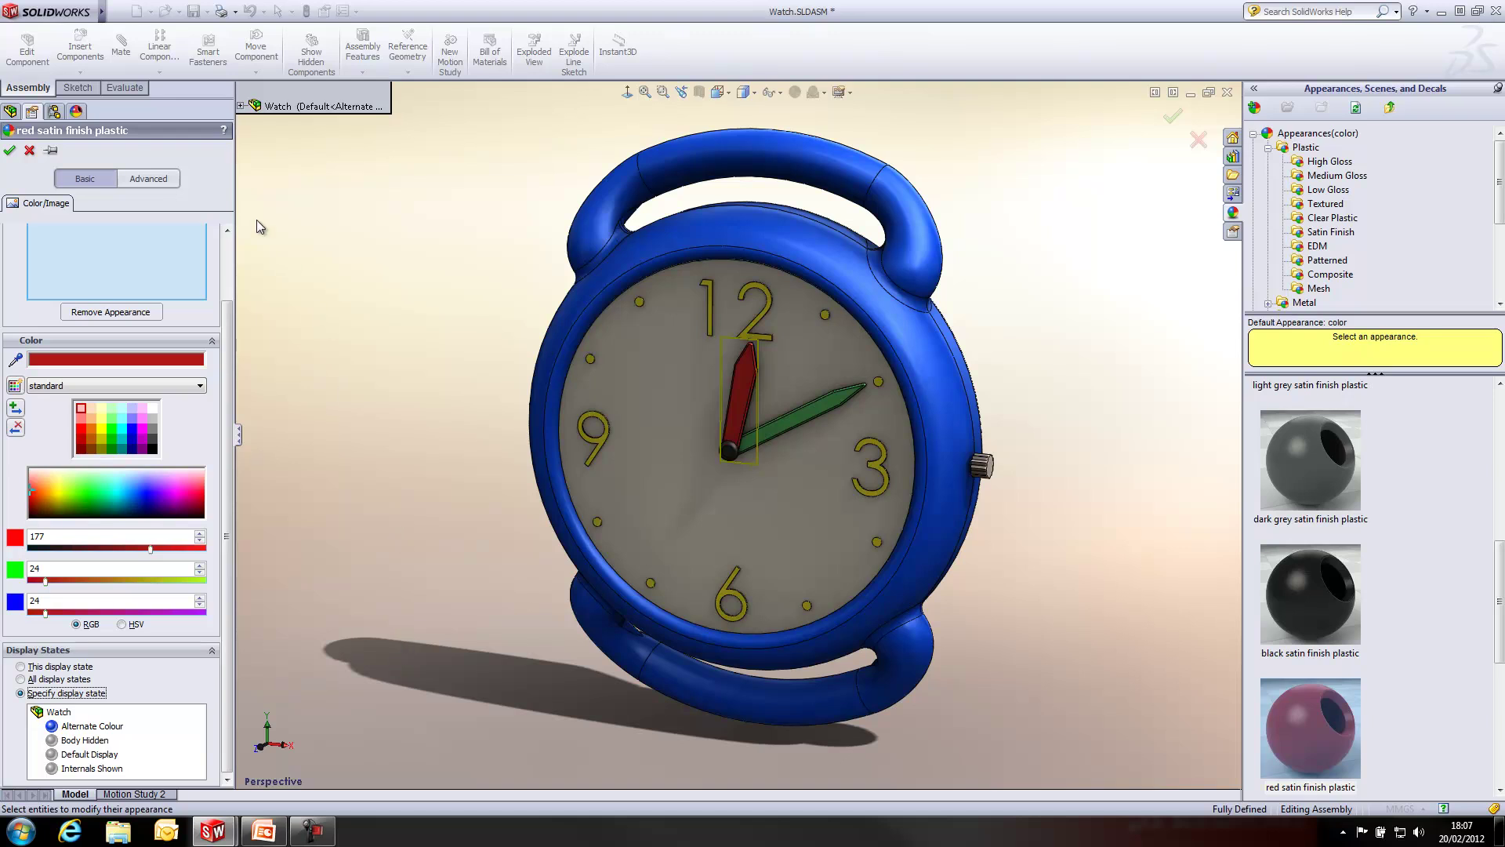
pyautogui.click(30, 151)
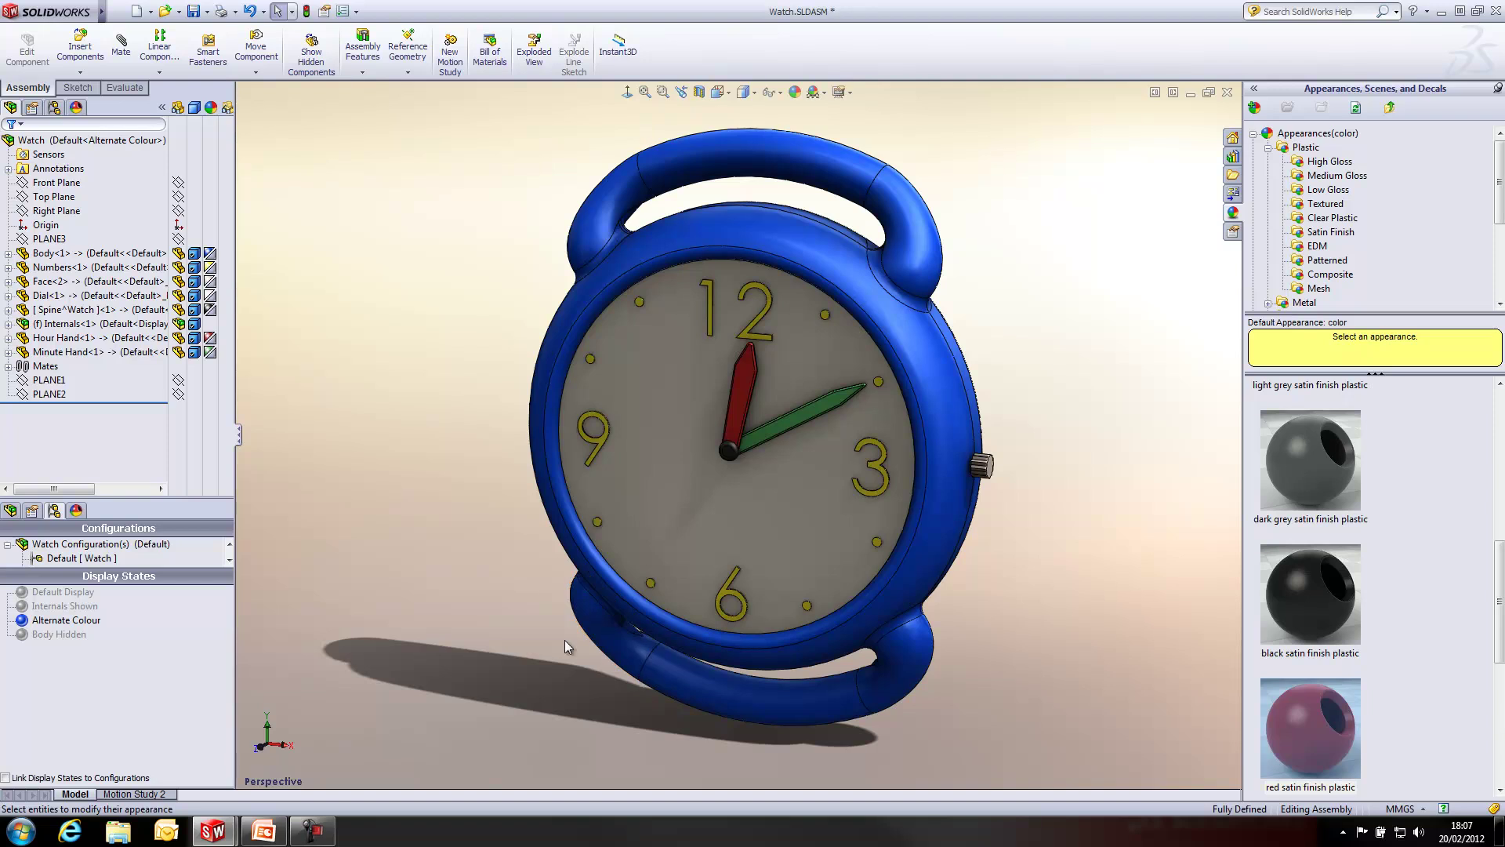
# - Activate Default Display, then make Internals Shown the active display state
pyautogui.click(75, 593)
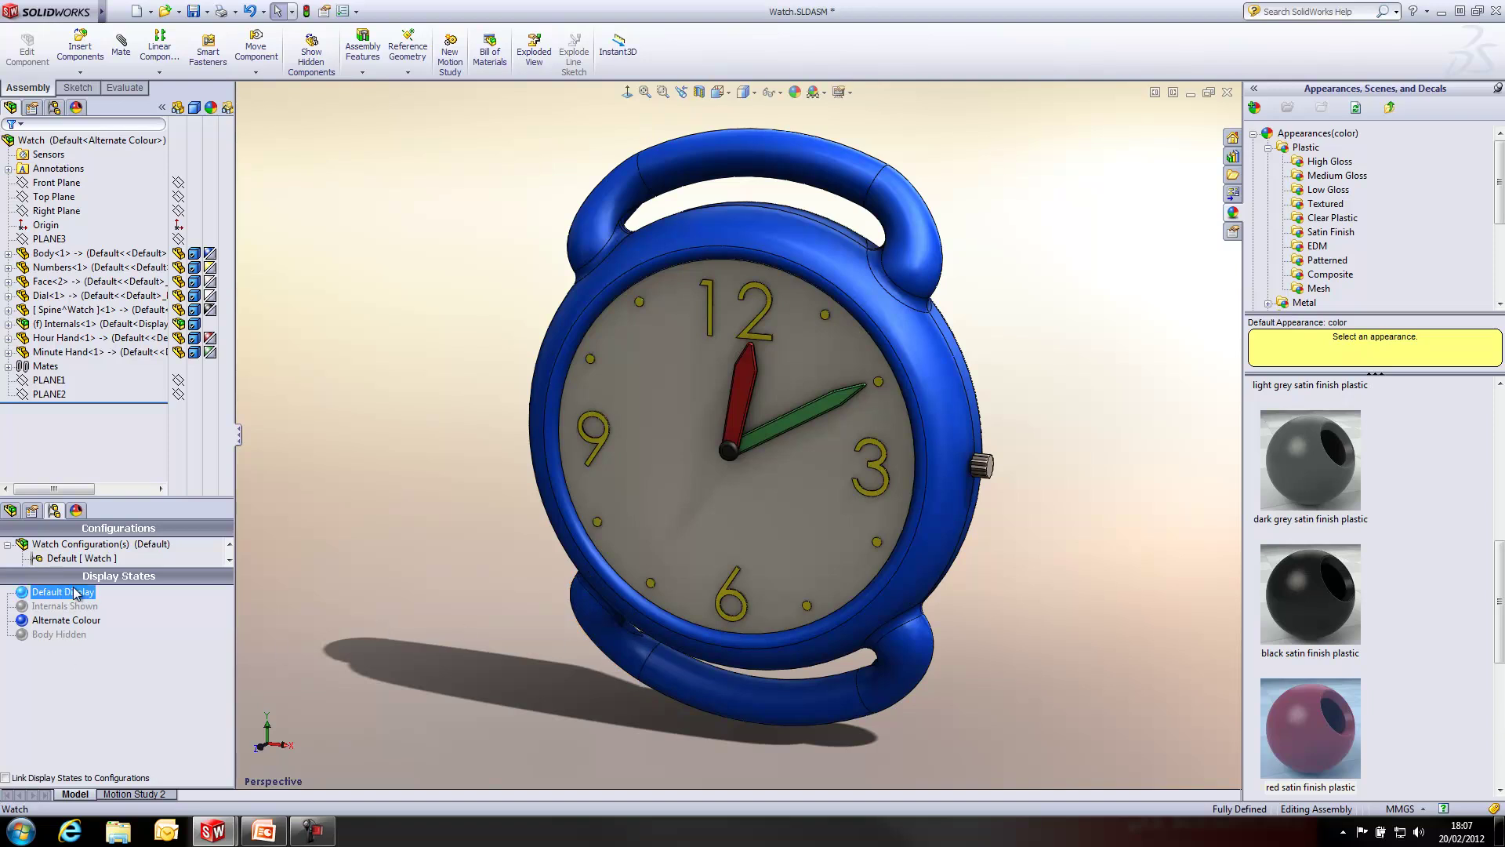
pyautogui.click(76, 621)
pyautogui.doubleClick(75, 592)
pyautogui.click(67, 636)
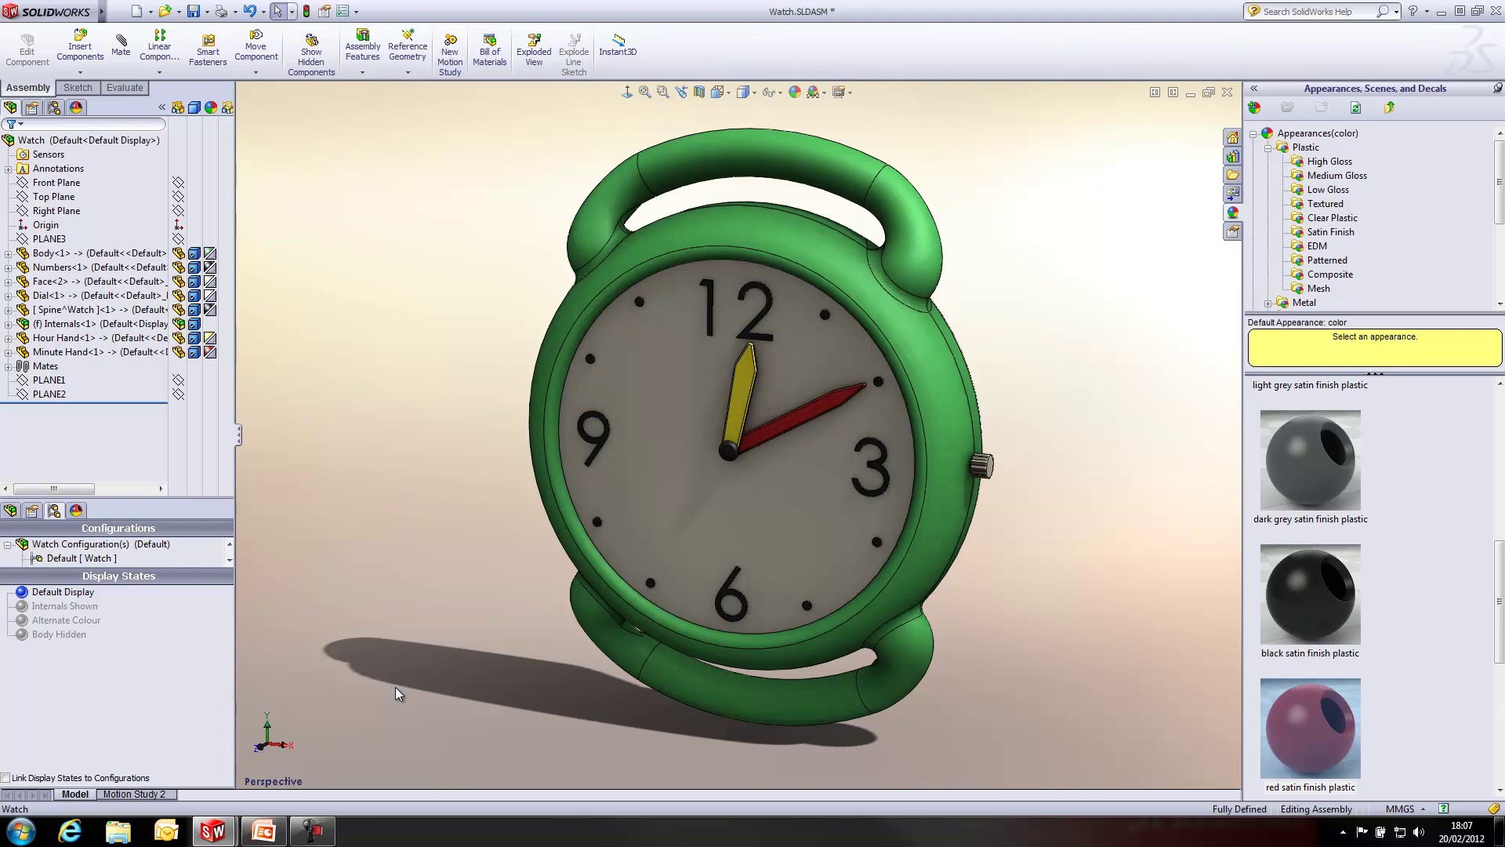
pyautogui.doubleClick(84, 607)
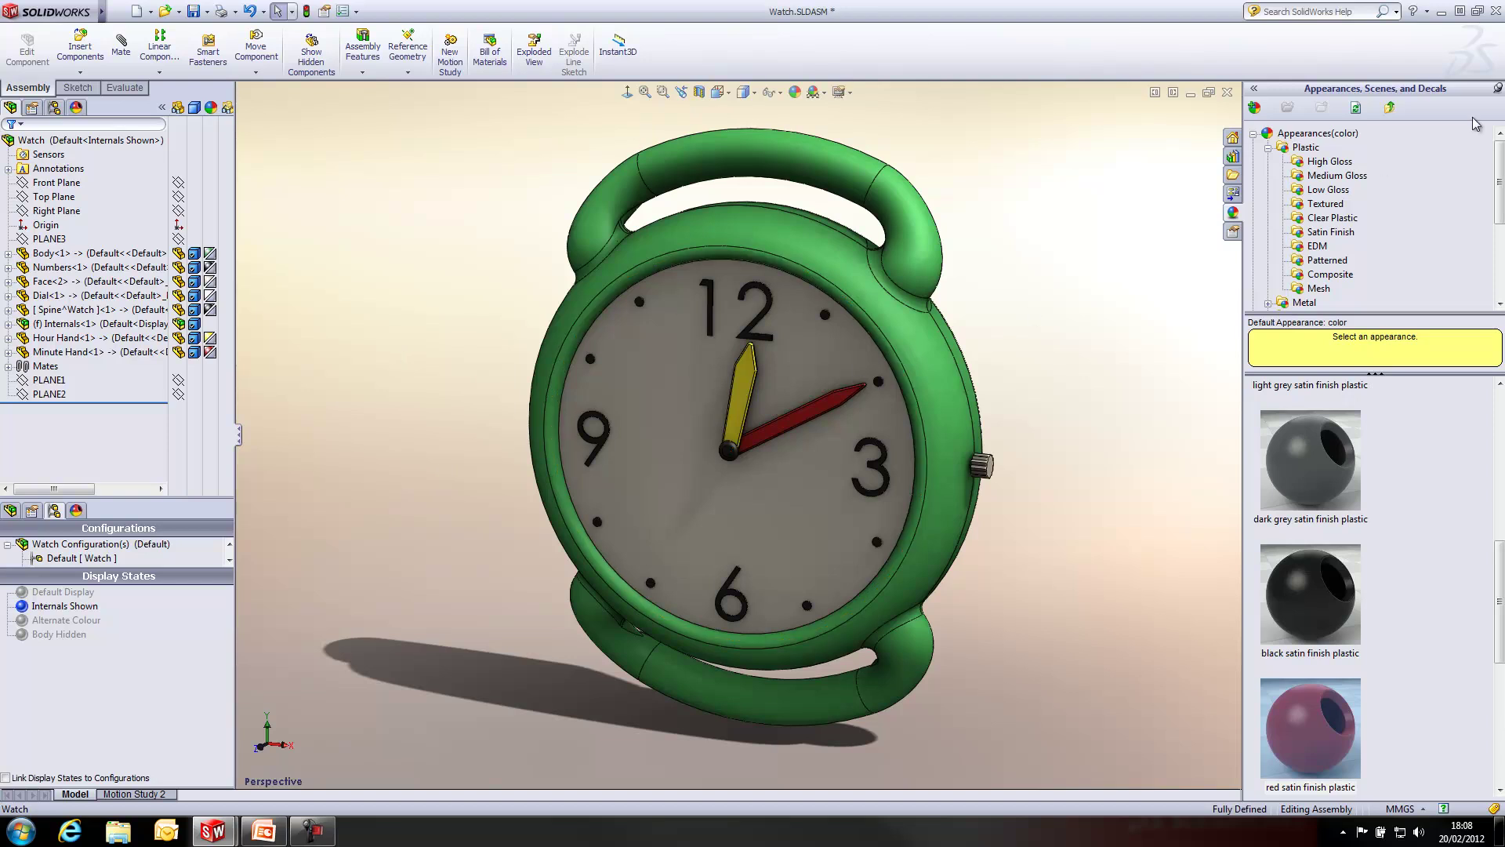
# - Set the Numbers and Face<2> components to Hidden Lines Removed
pyautogui.click(1499, 89)
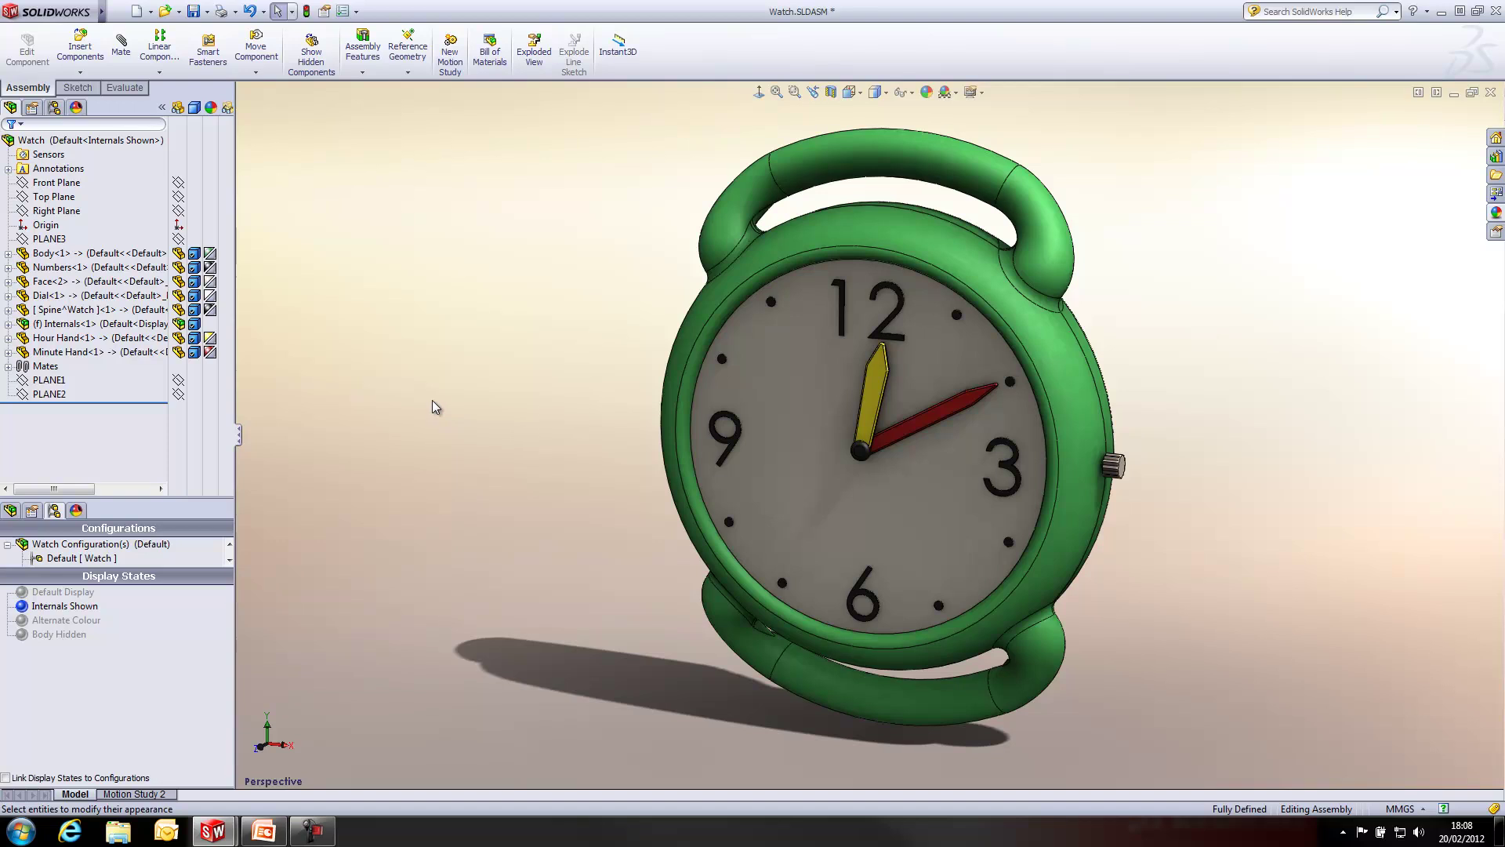
pyautogui.click(188, 258)
pyautogui.click(192, 267)
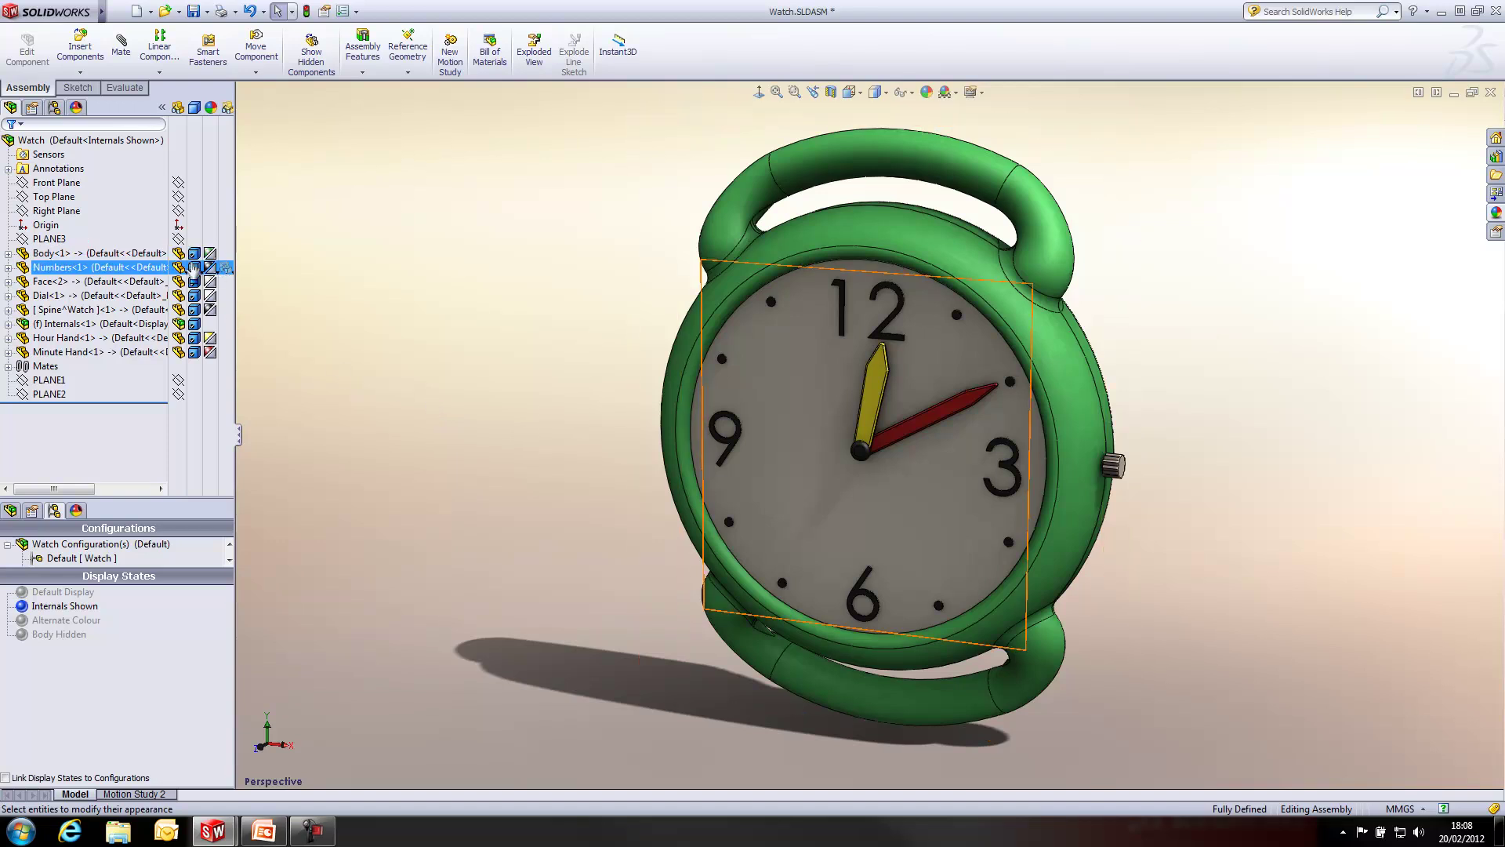
pyautogui.click(194, 268)
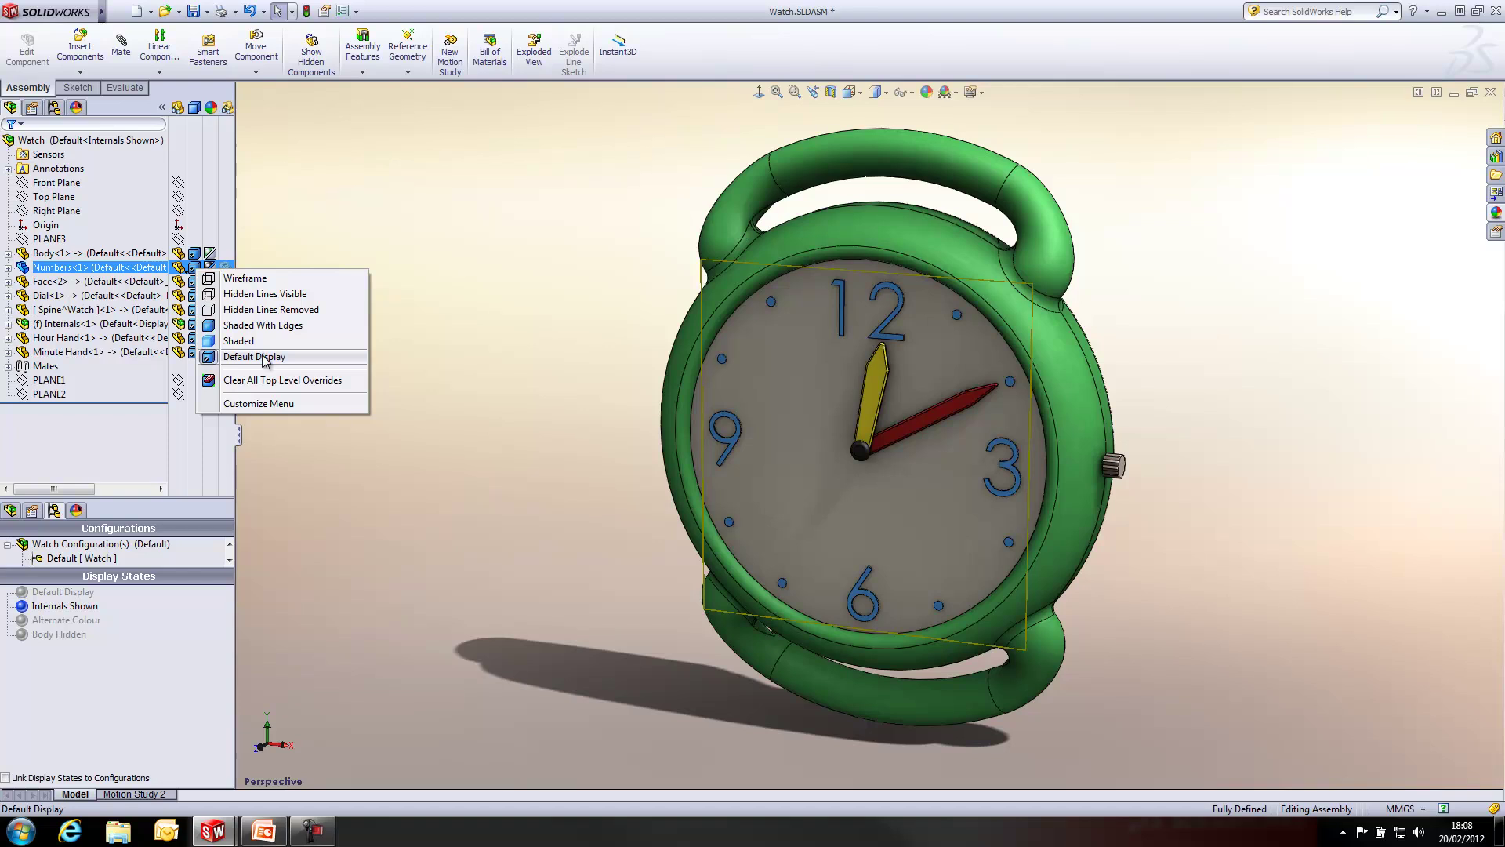
pyautogui.click(270, 310)
pyautogui.keyDown('ctrl'); pyautogui.click(198, 282); pyautogui.keyUp('ctrl')
pyautogui.keyDown('ctrl'); pyautogui.click(196, 282); pyautogui.keyUp('ctrl')
pyautogui.keyDown('ctrl'); pyautogui.click(194, 296); pyautogui.keyUp('ctrl')
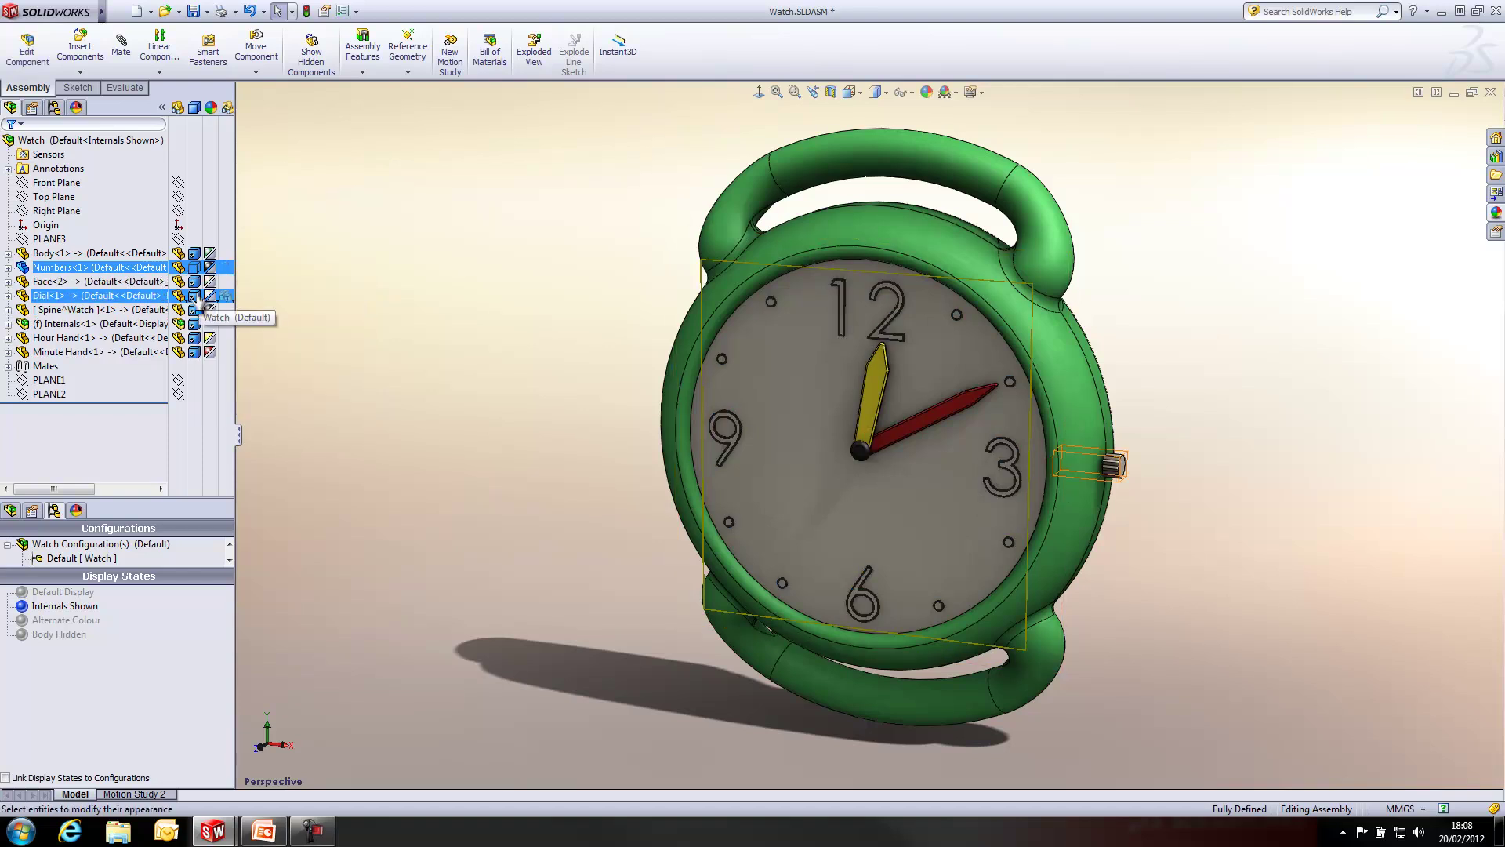
pyautogui.click(196, 282)
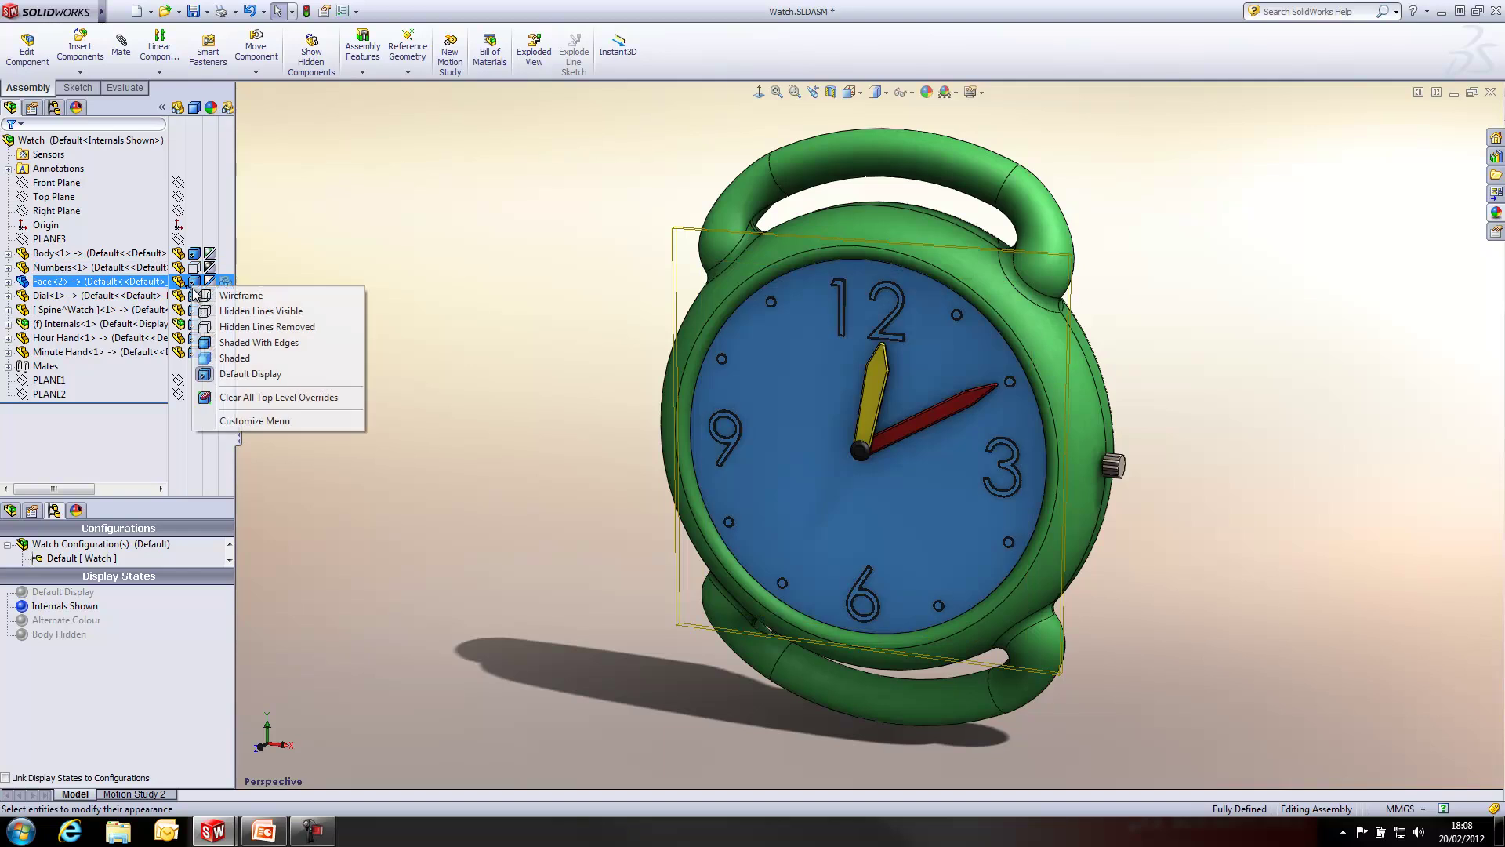
pyautogui.click(235, 334)
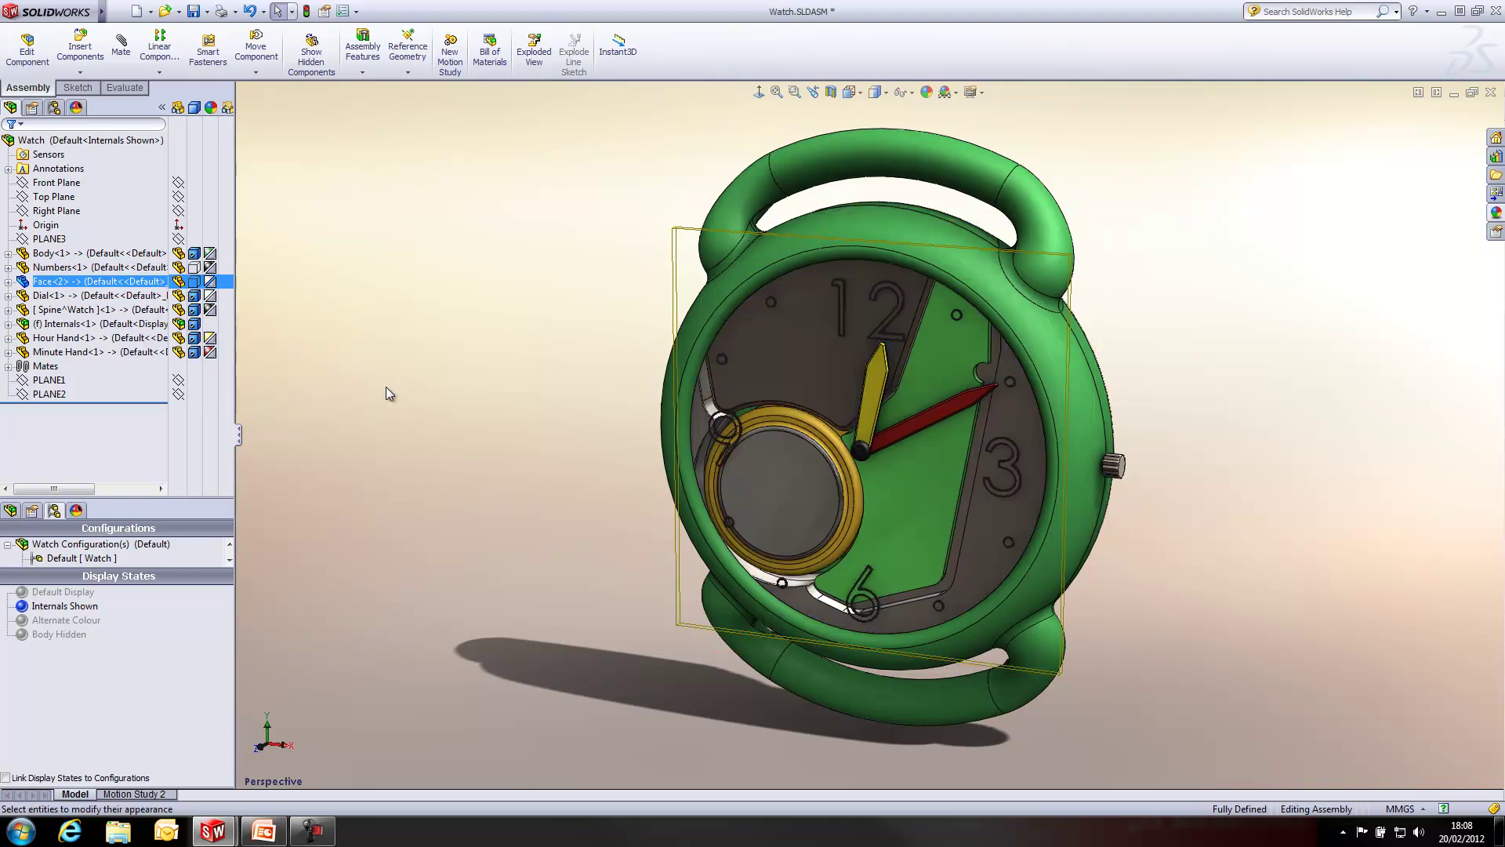
# - Set Hour Hand<1> and Minute Hand<1> to Hidden Lines Removed
pyautogui.keyDown('ctrl'); pyautogui.click(193, 337); pyautogui.keyUp('ctrl')
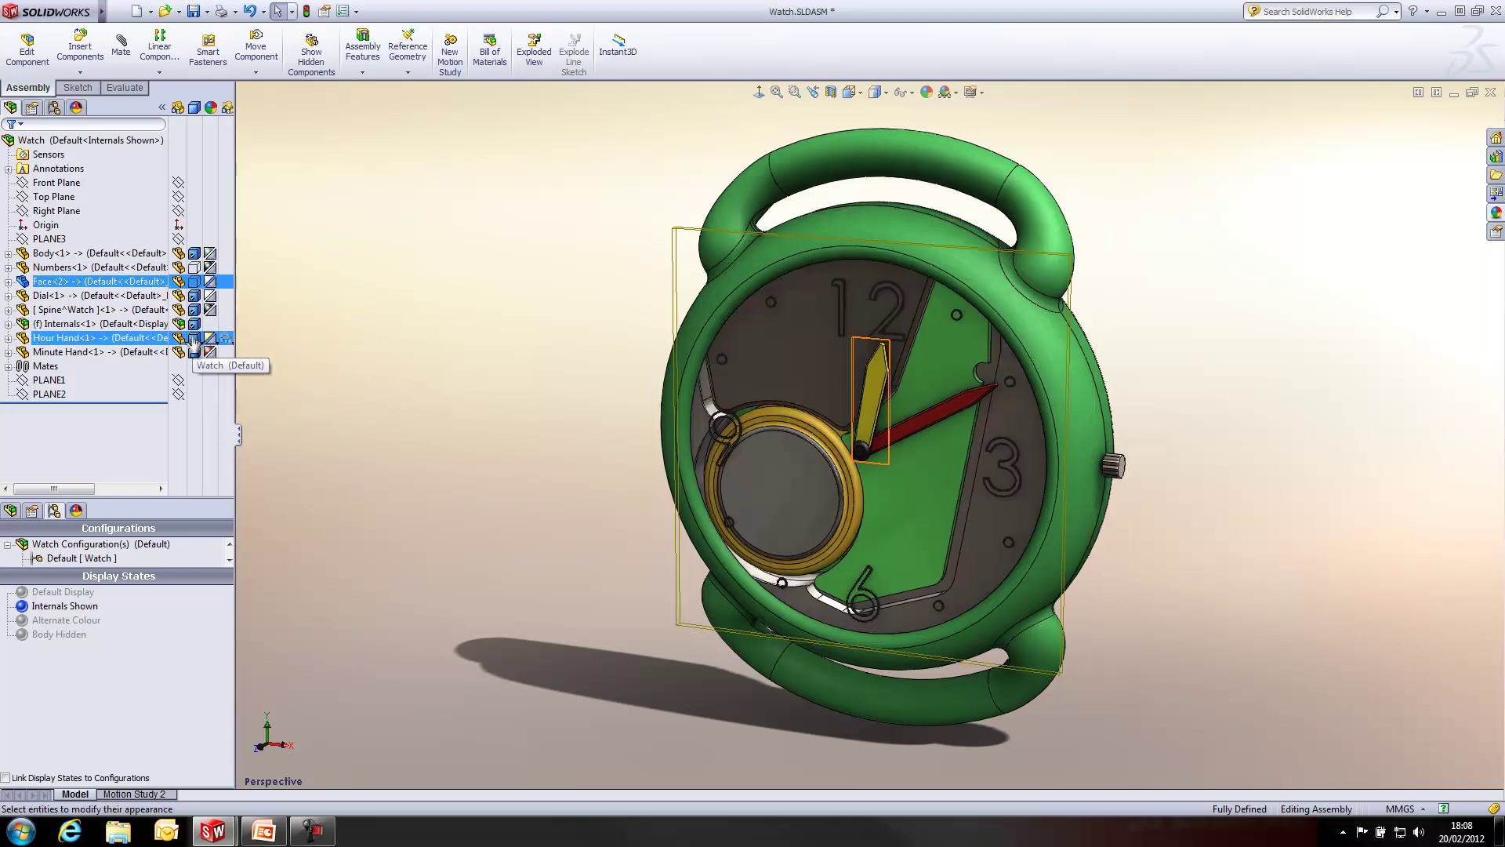
pyautogui.click(194, 341)
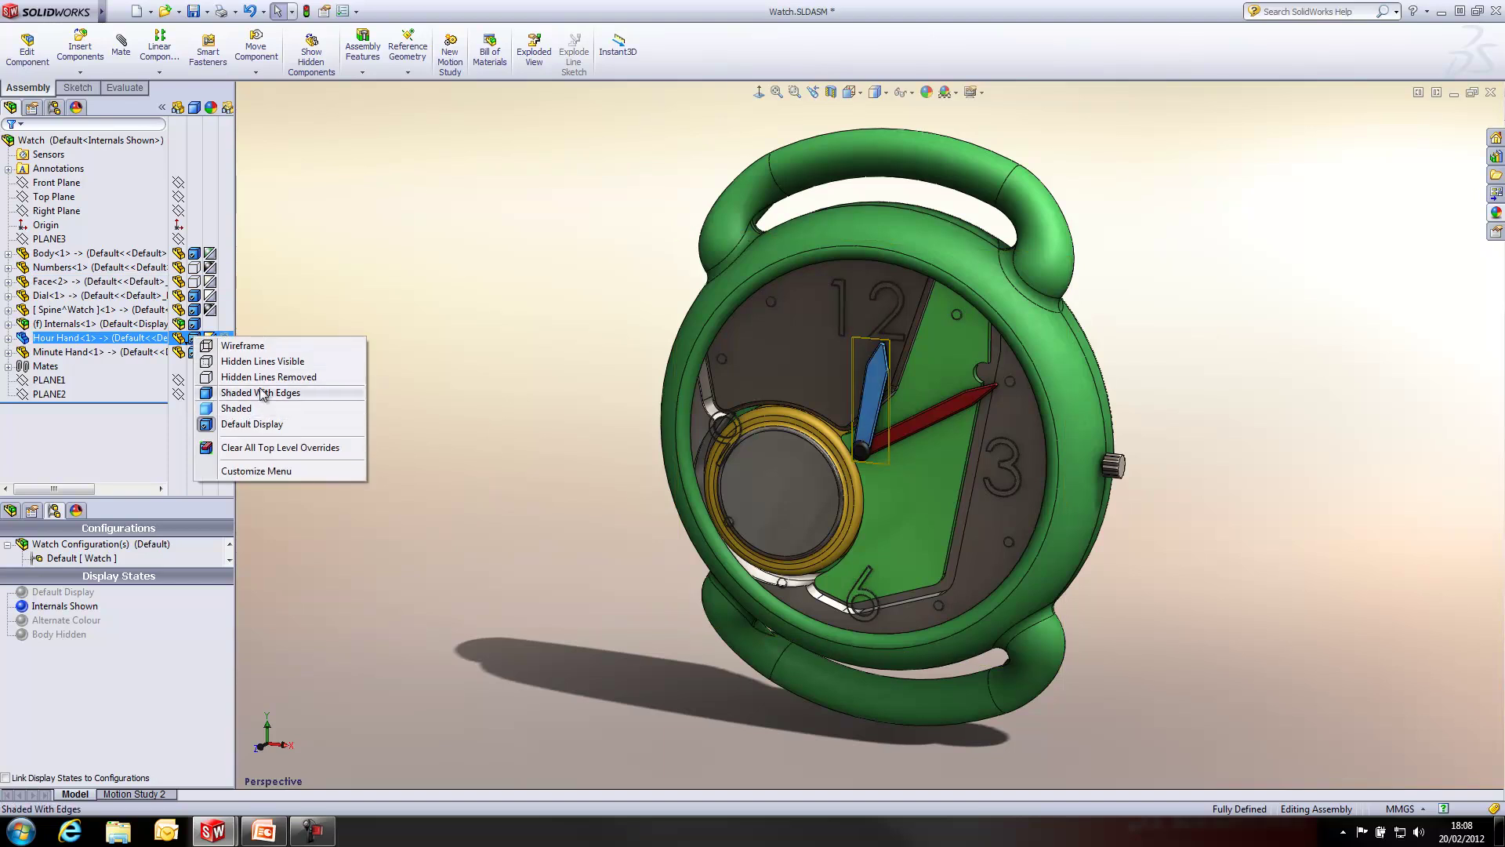
pyautogui.click(267, 377)
pyautogui.click(193, 352)
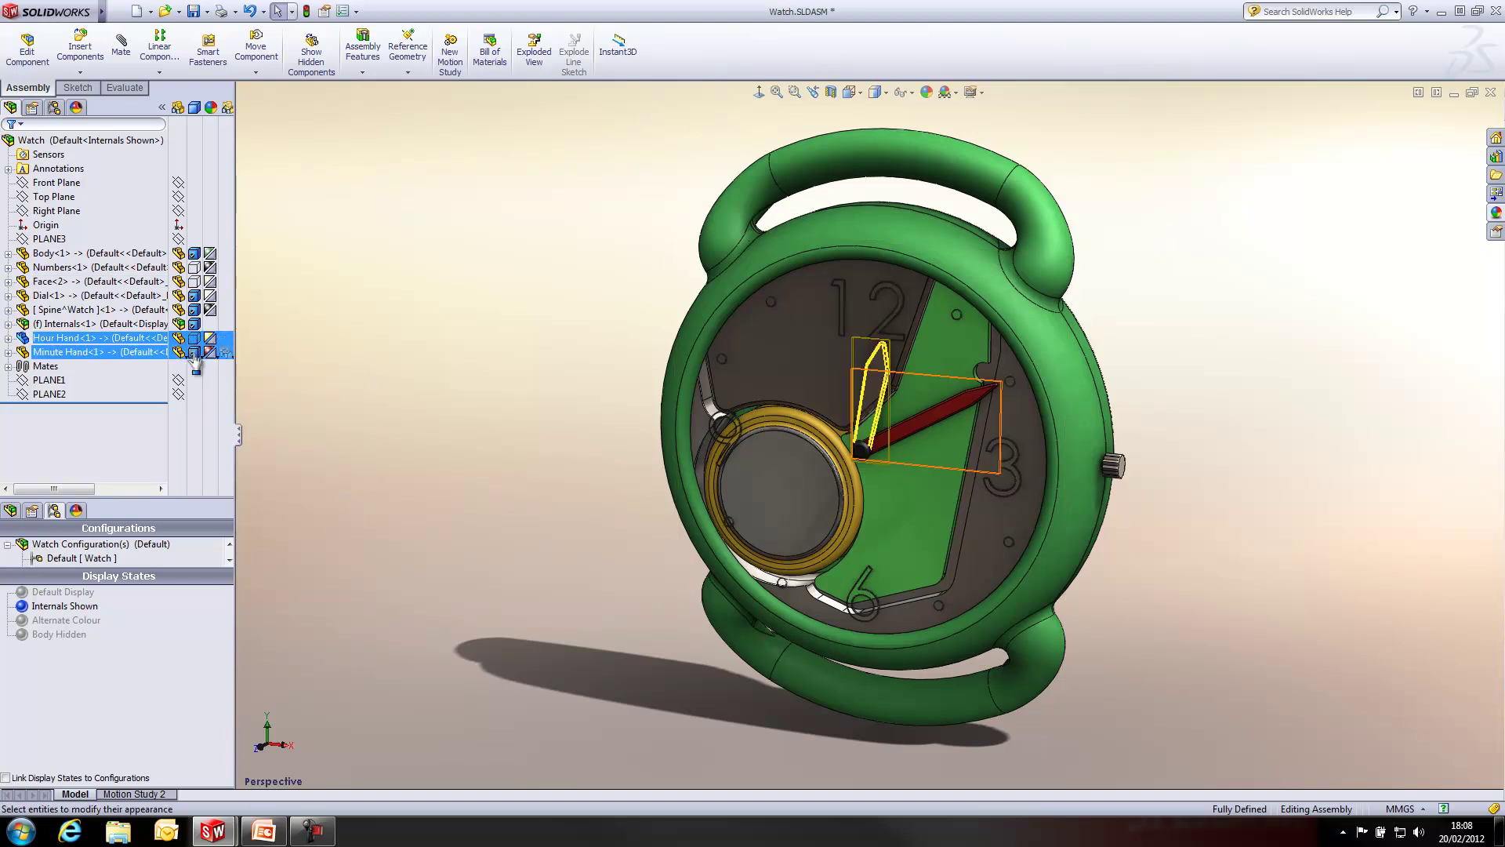
pyautogui.click(229, 396)
pyautogui.click(392, 407)
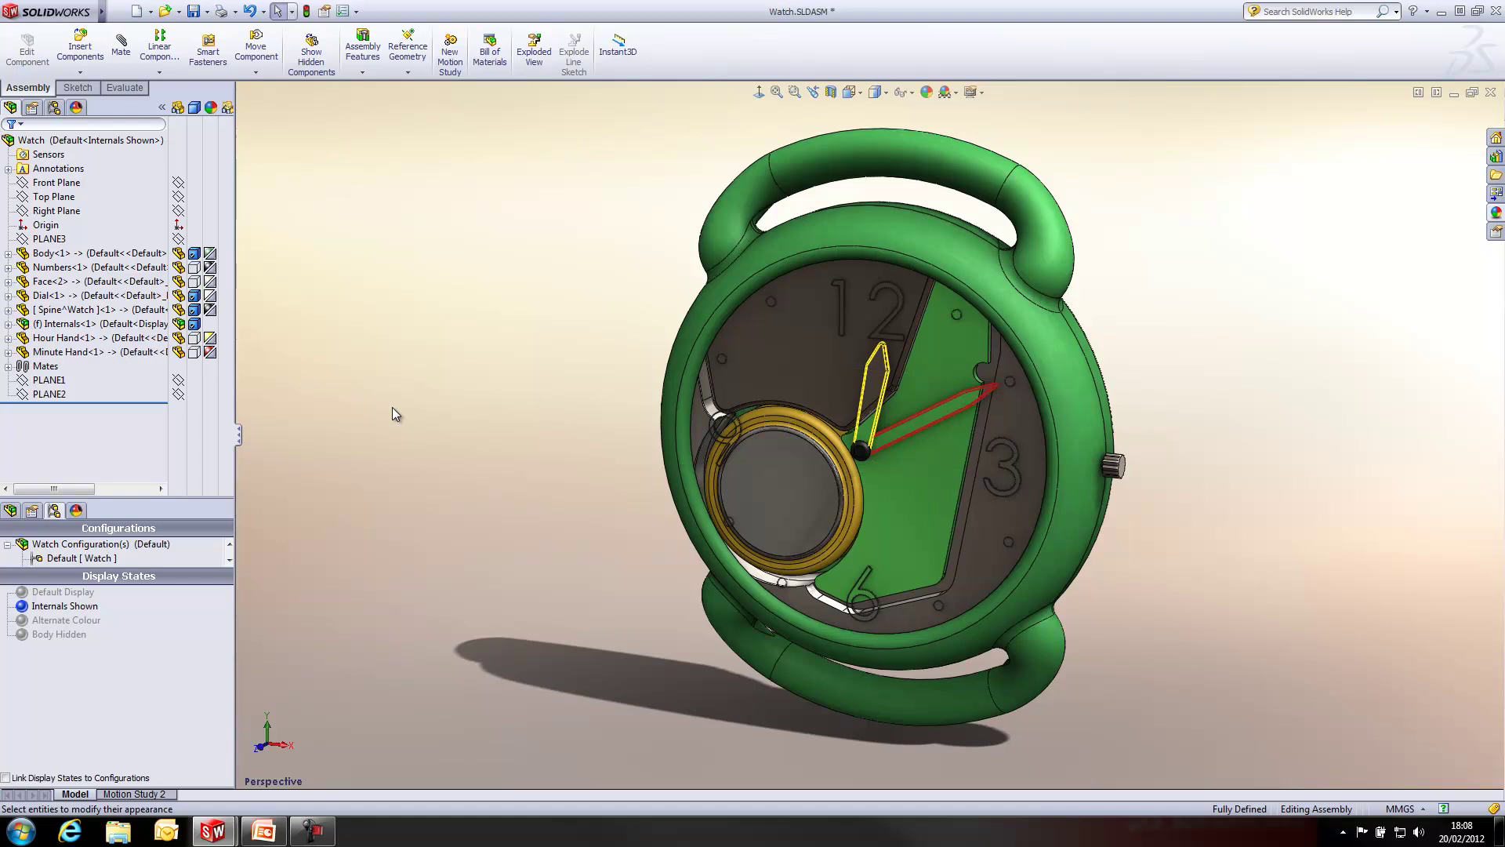
pyautogui.click(225, 255)
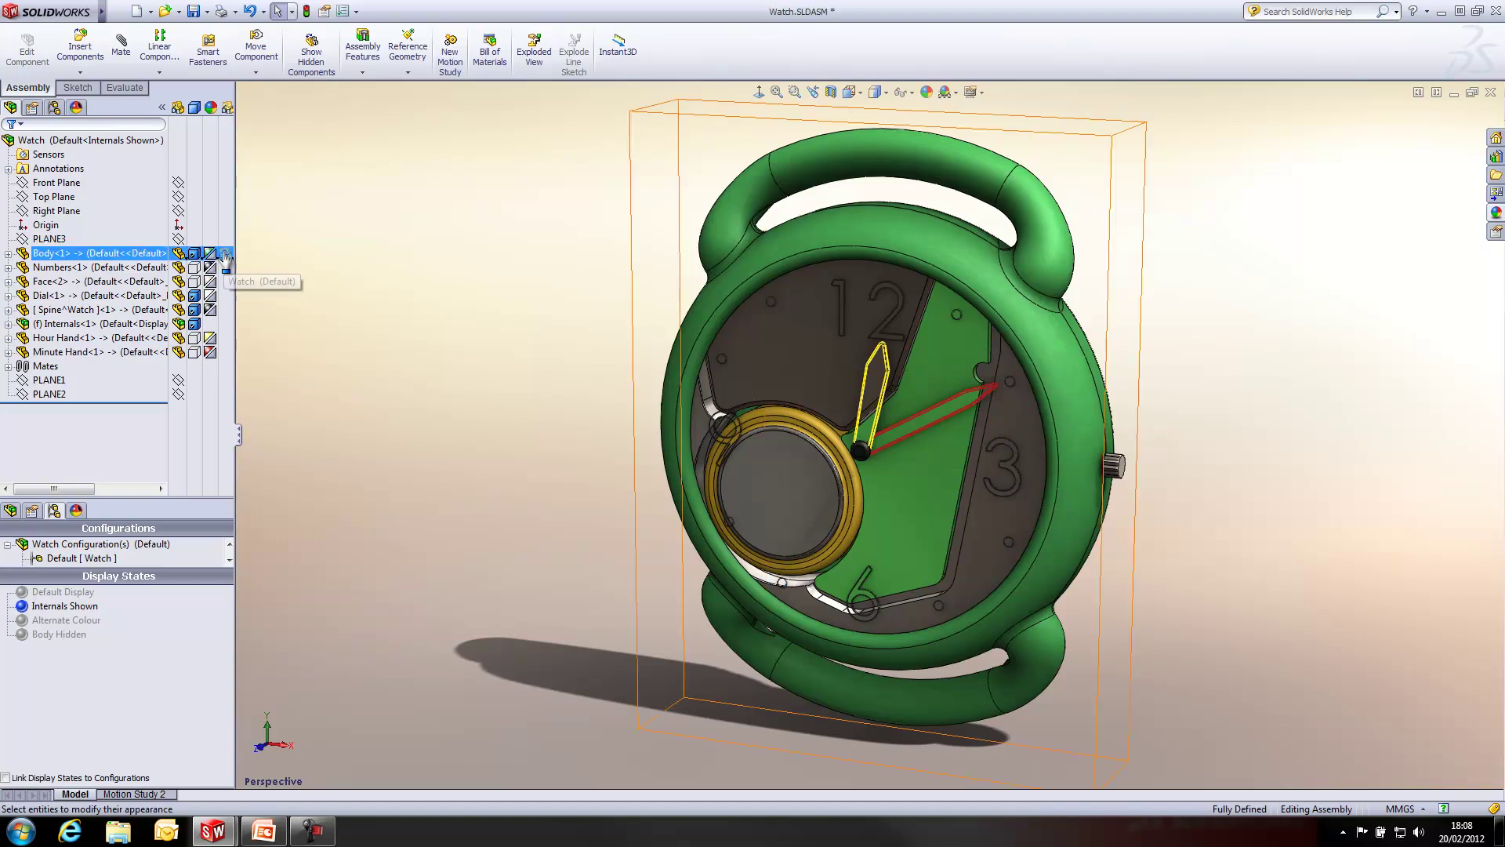
# - Make Body<1> transparent in the Internals Shown state and clear the selection
pyautogui.click(225, 255)
pyautogui.click(336, 350)
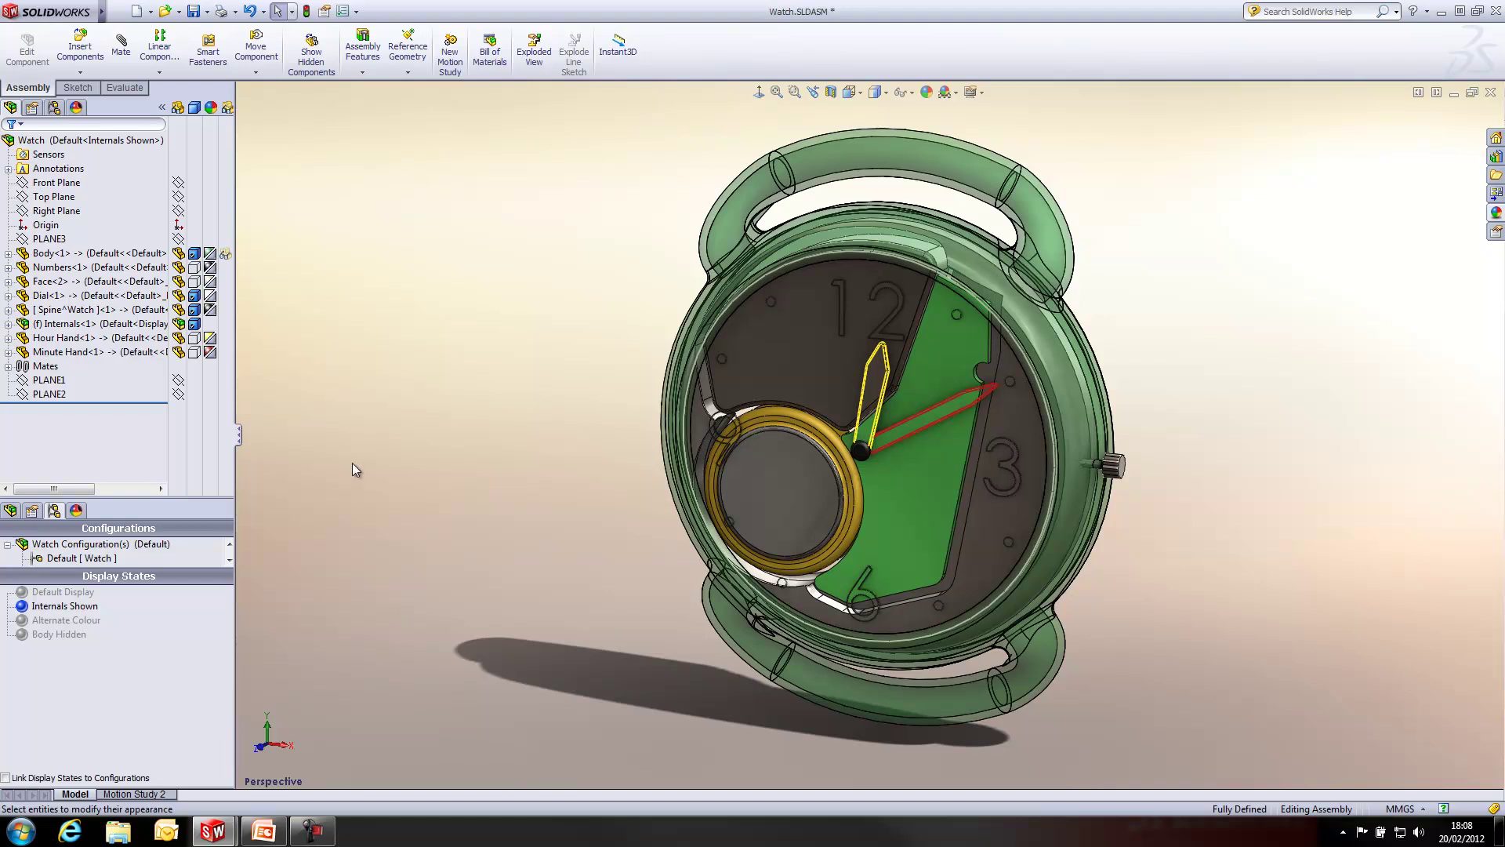
# - Activate Body Hidden and hide Body<1> in that display state
pyautogui.doubleClick(64, 634)
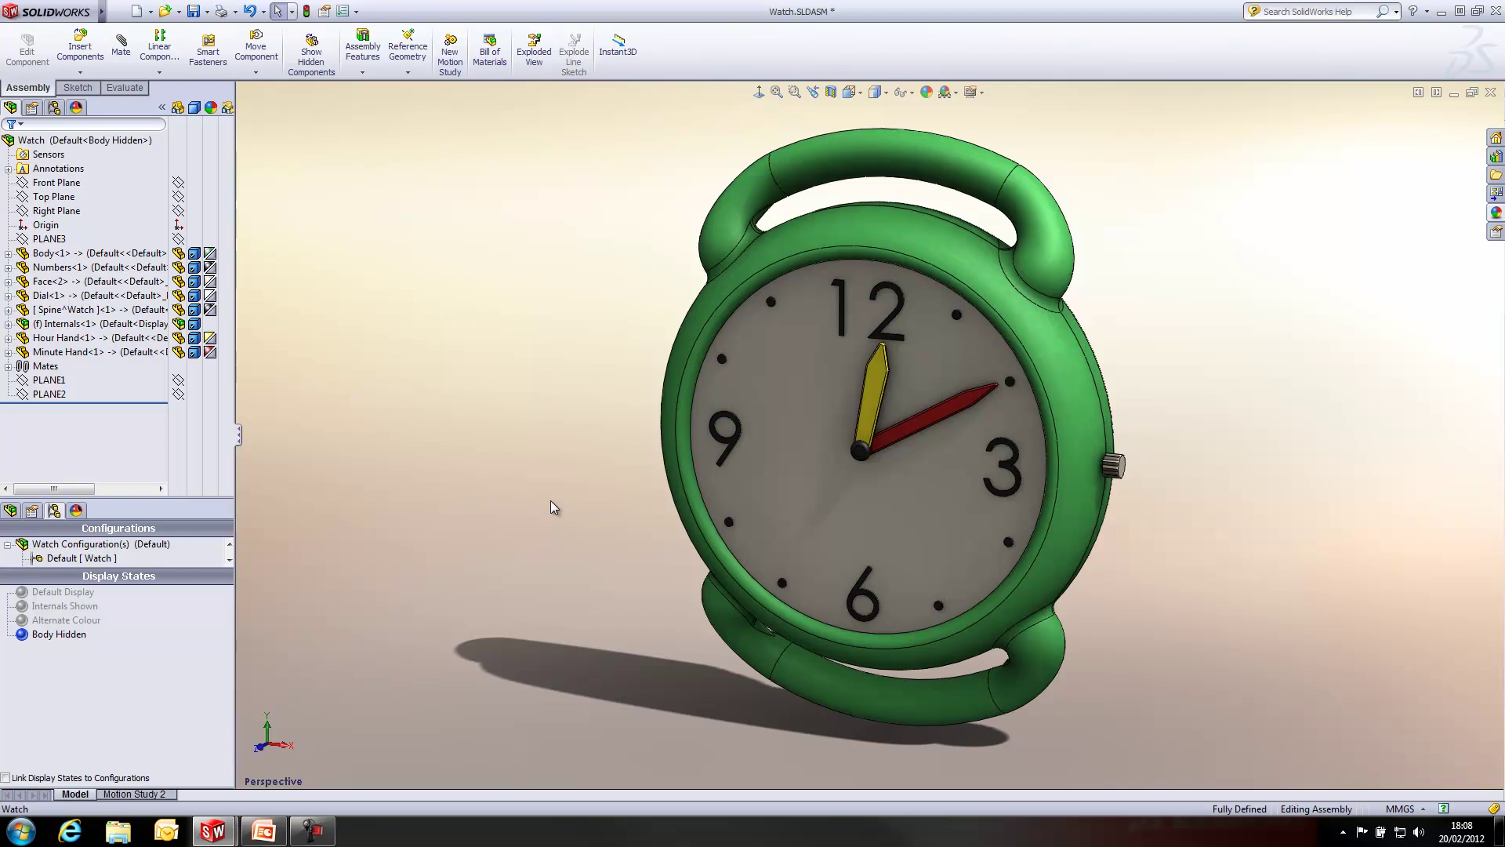
pyautogui.click(225, 254)
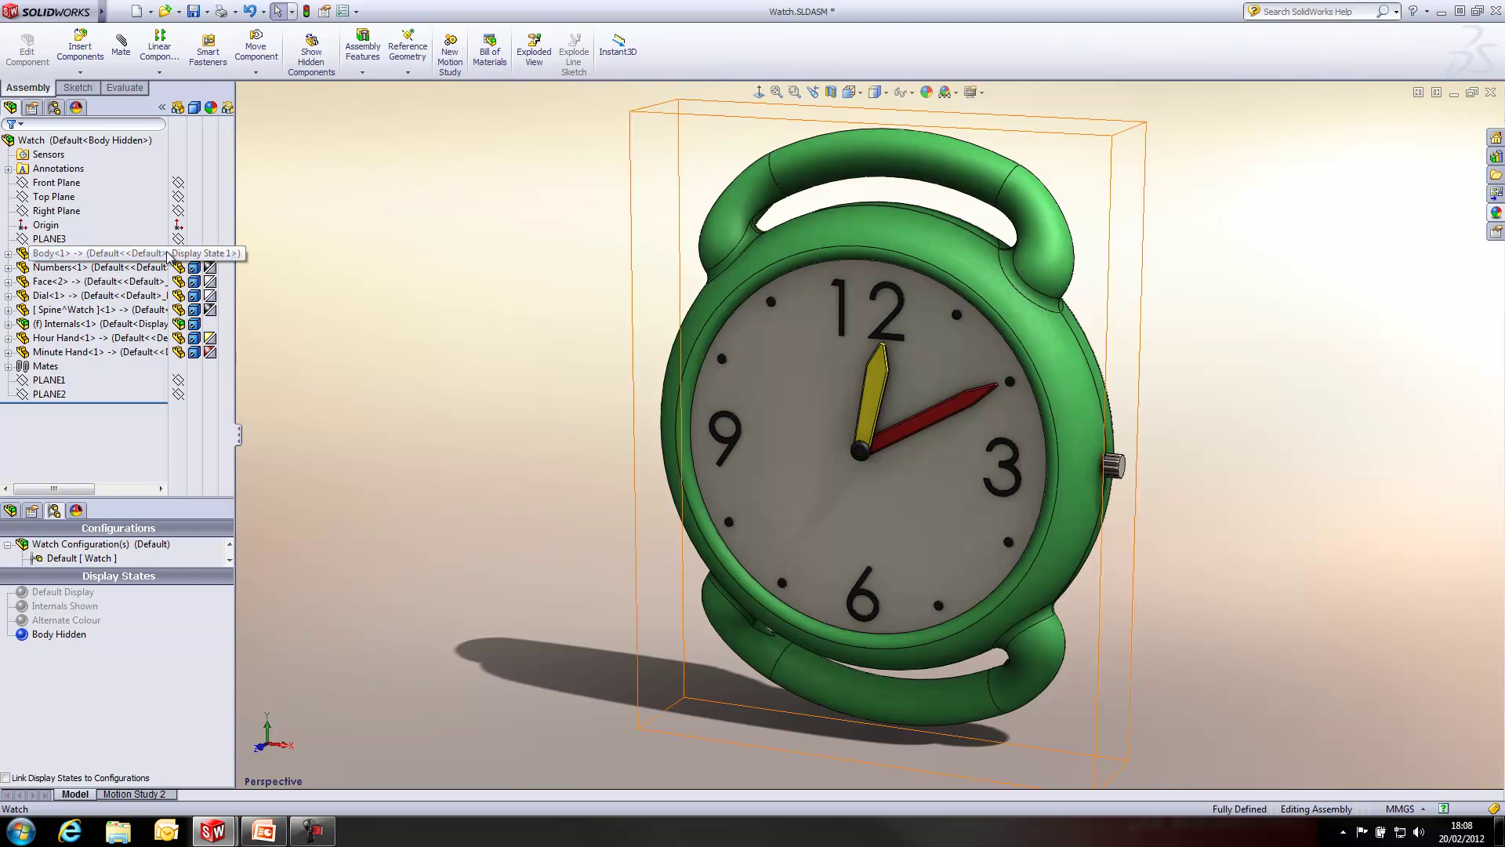
pyautogui.press('Escape')
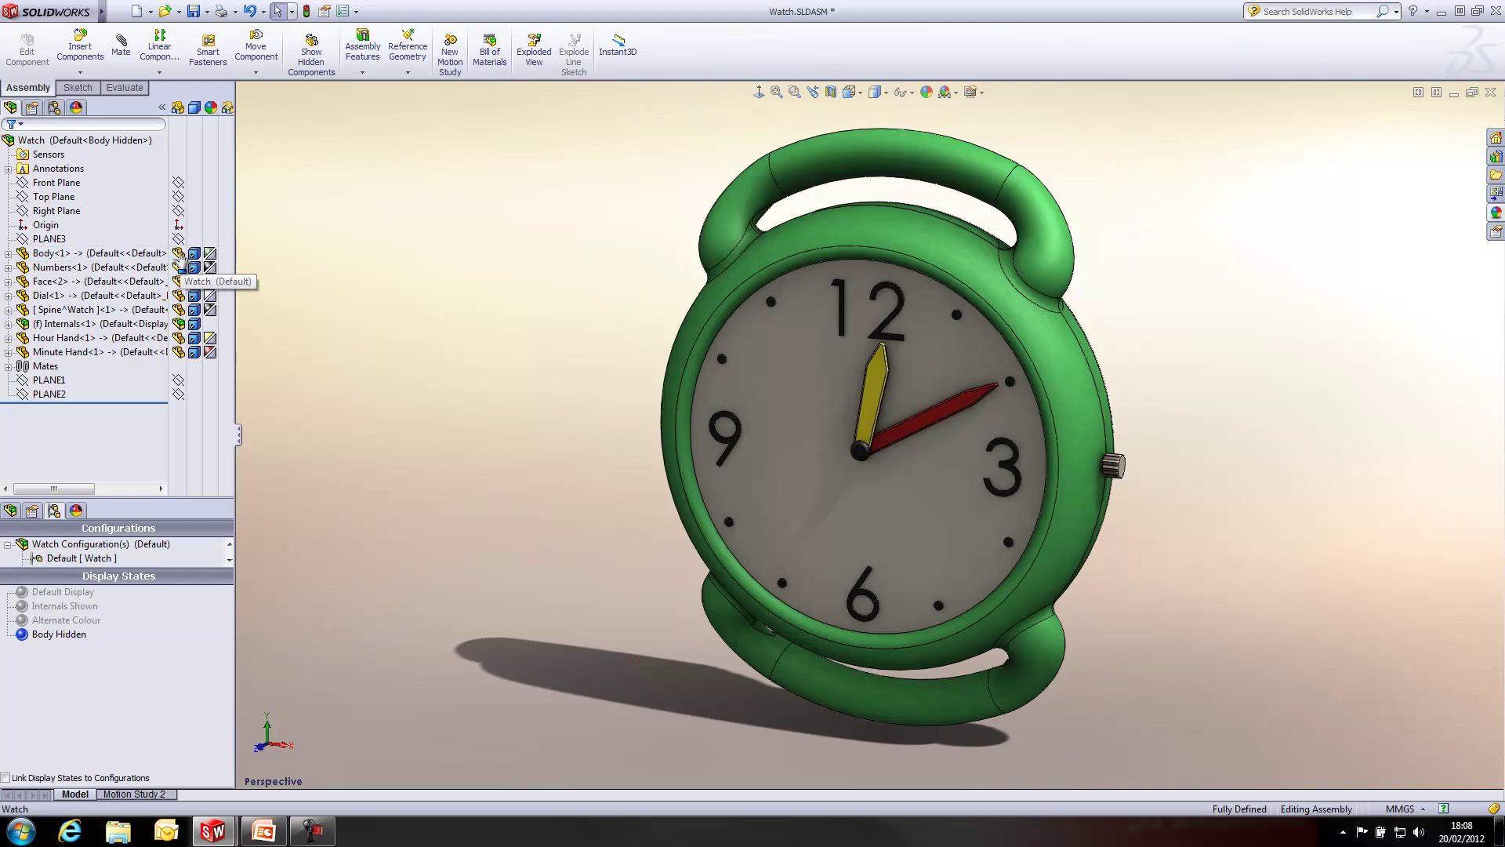
pyautogui.click(179, 254)
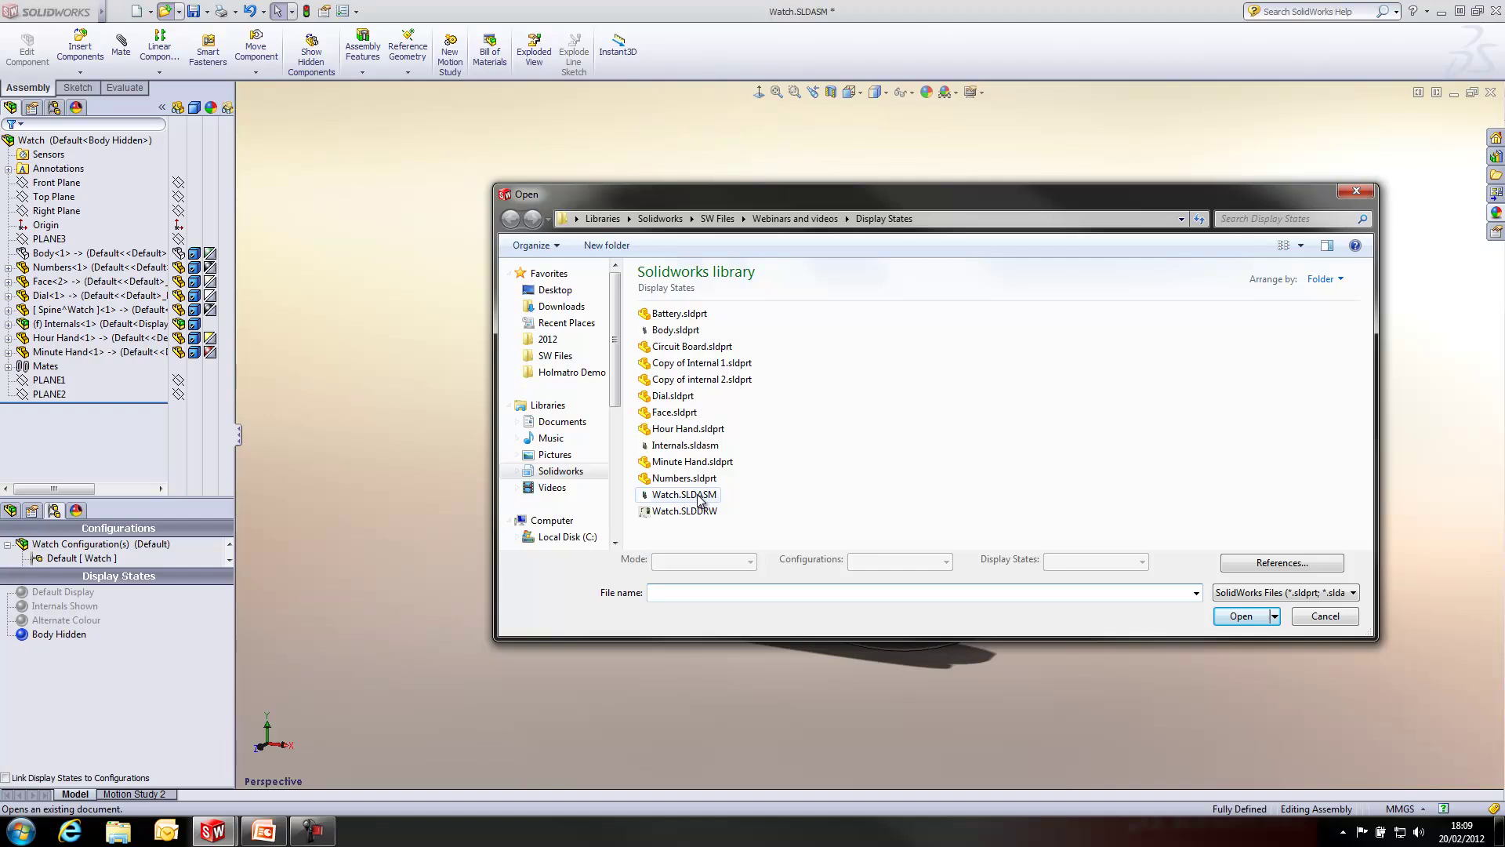
pyautogui.click(700, 497)
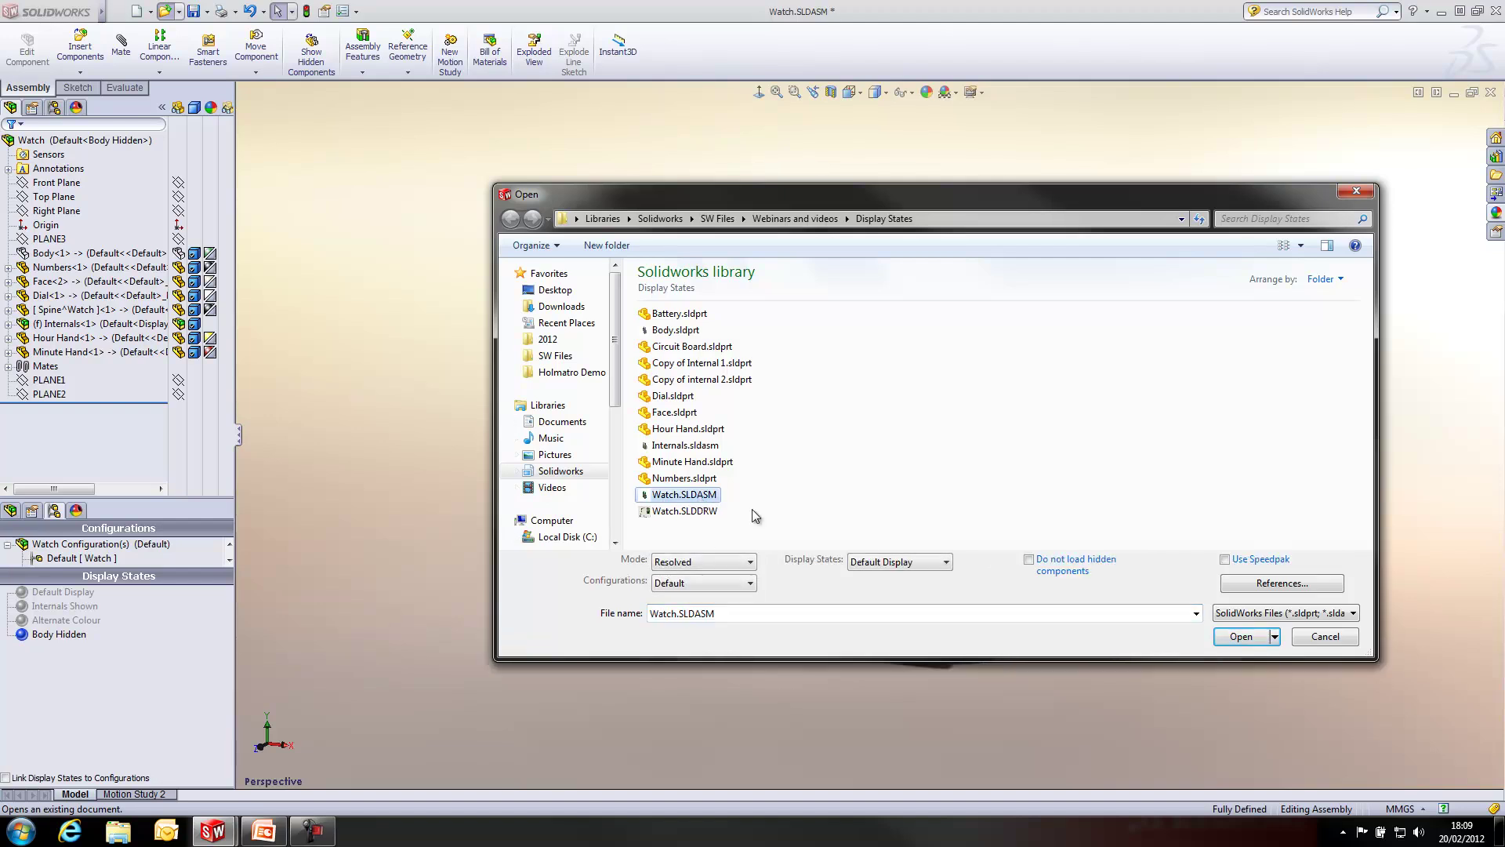
pyautogui.click(945, 564)
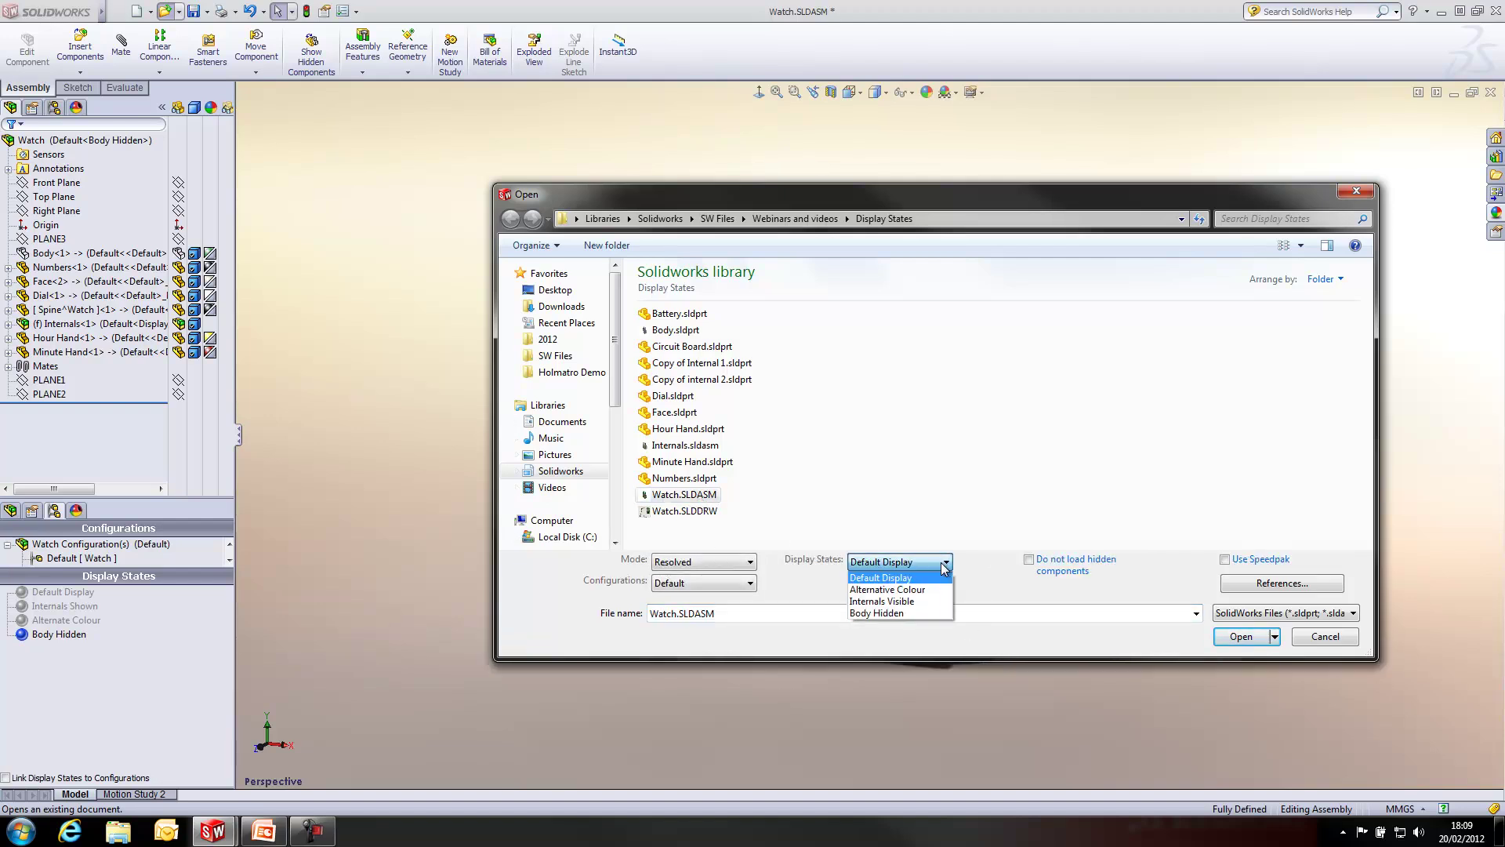
pyautogui.click(894, 614)
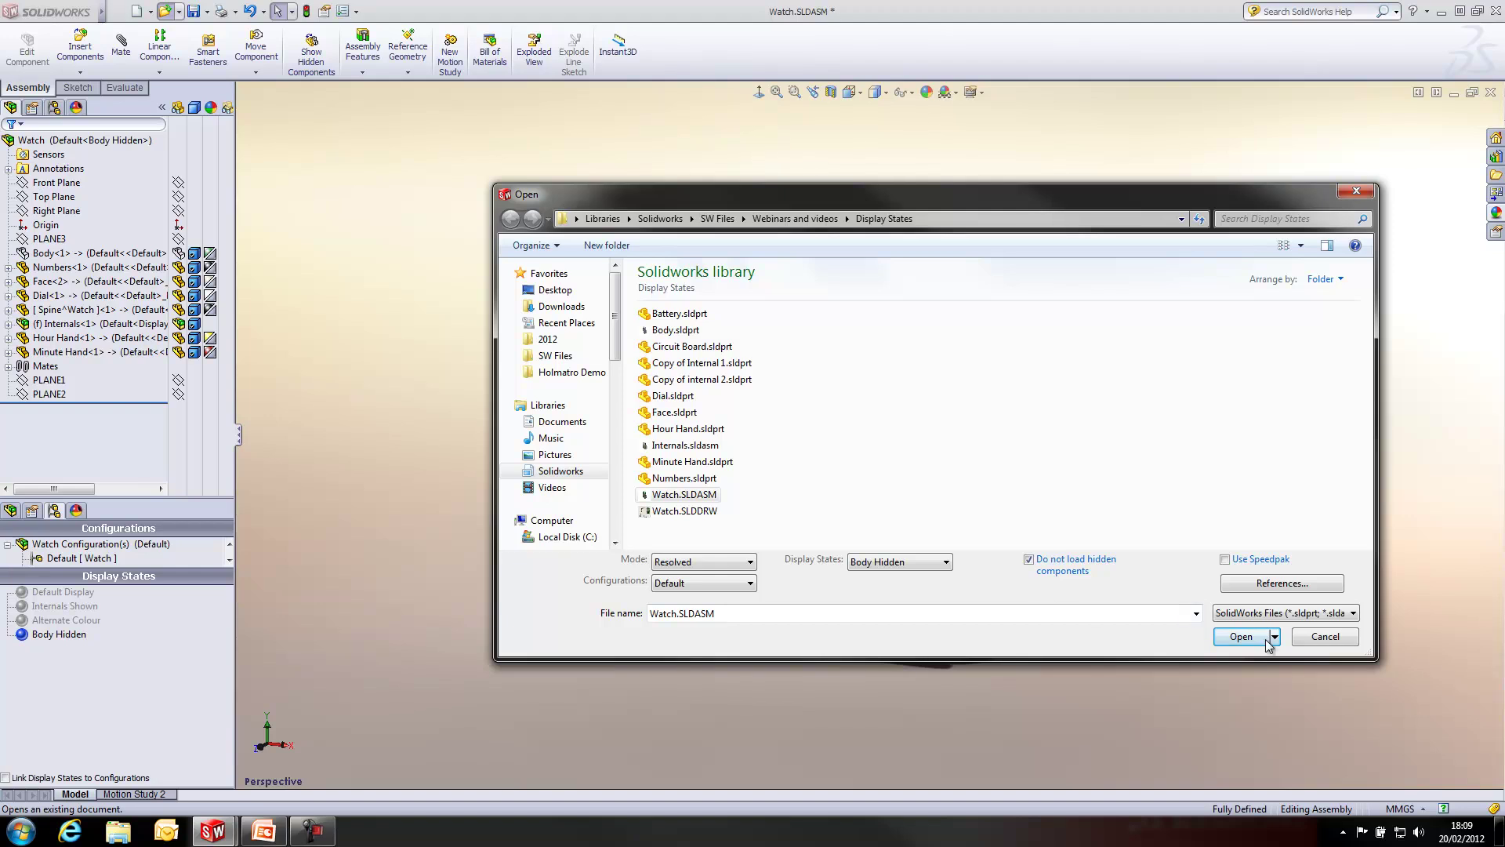
pyautogui.click(1335, 641)
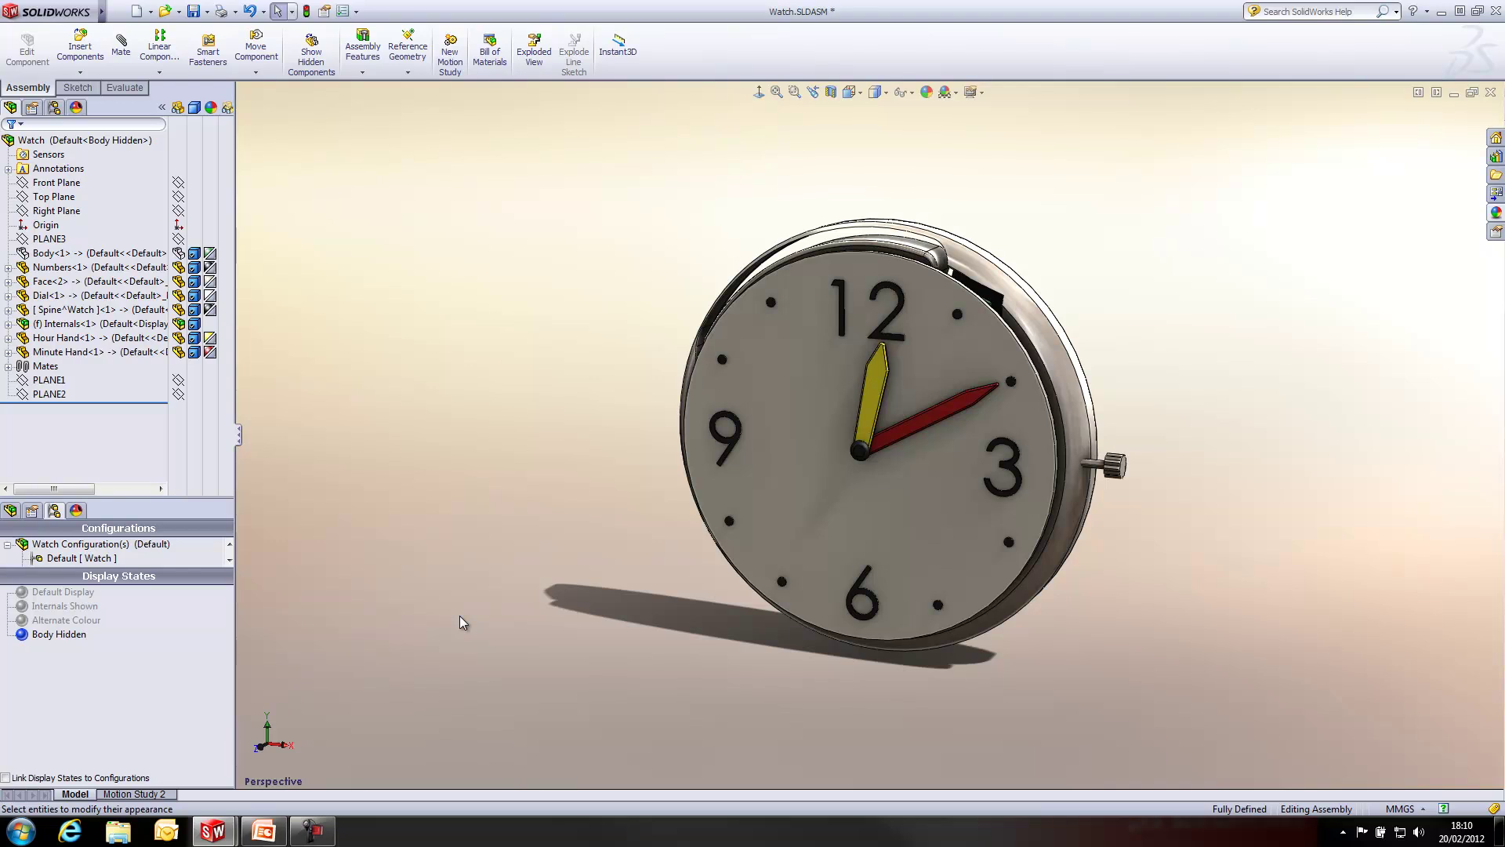
# - Set the drawing's perspective view, Drawing View4, to the Internals Shown display state
pyautogui.hotkey('ctrl', 'Tab')
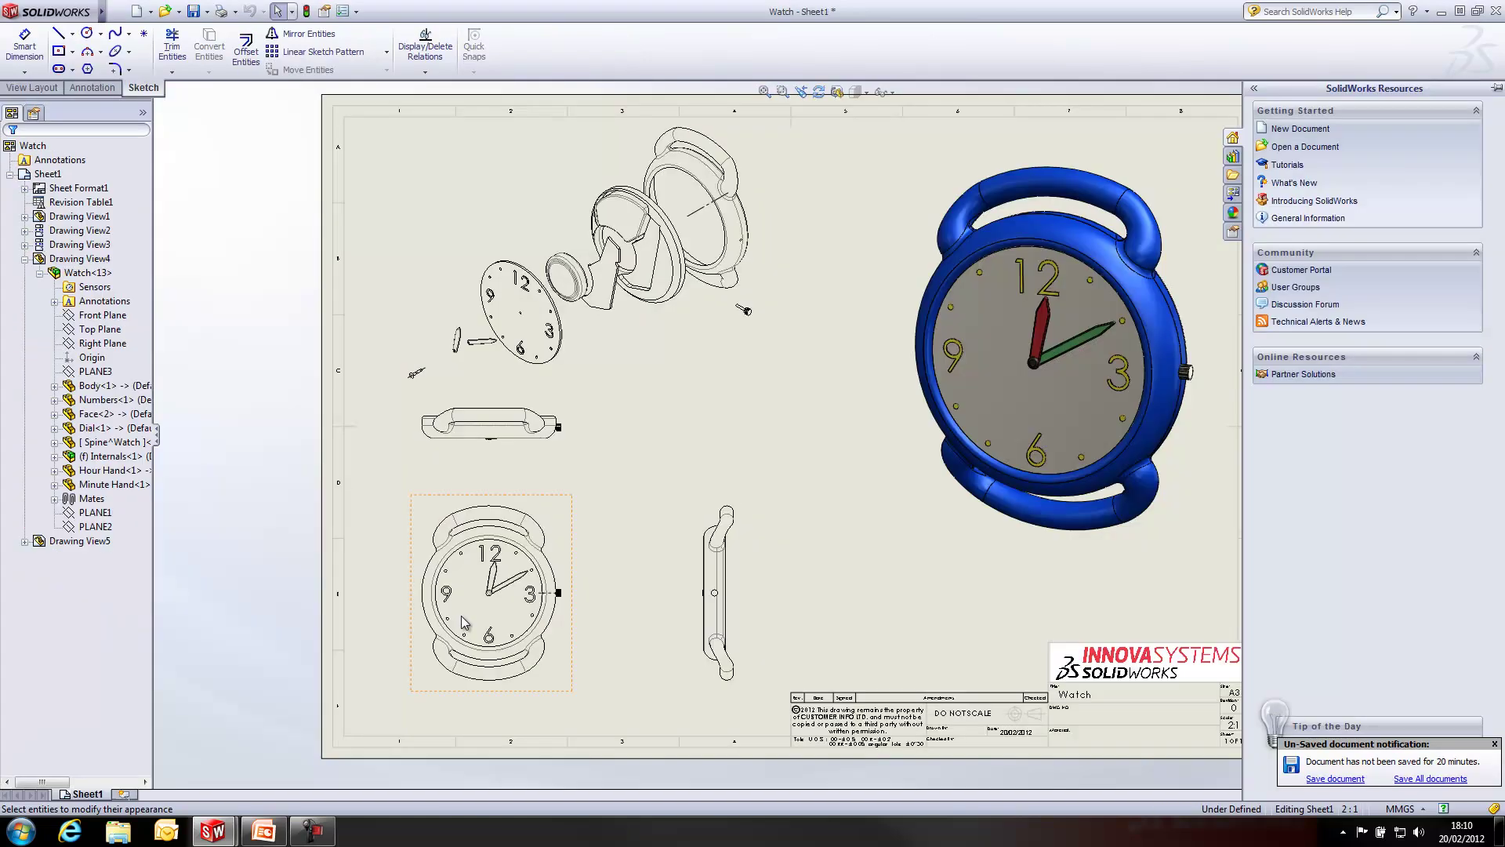
pyautogui.click(1185, 521)
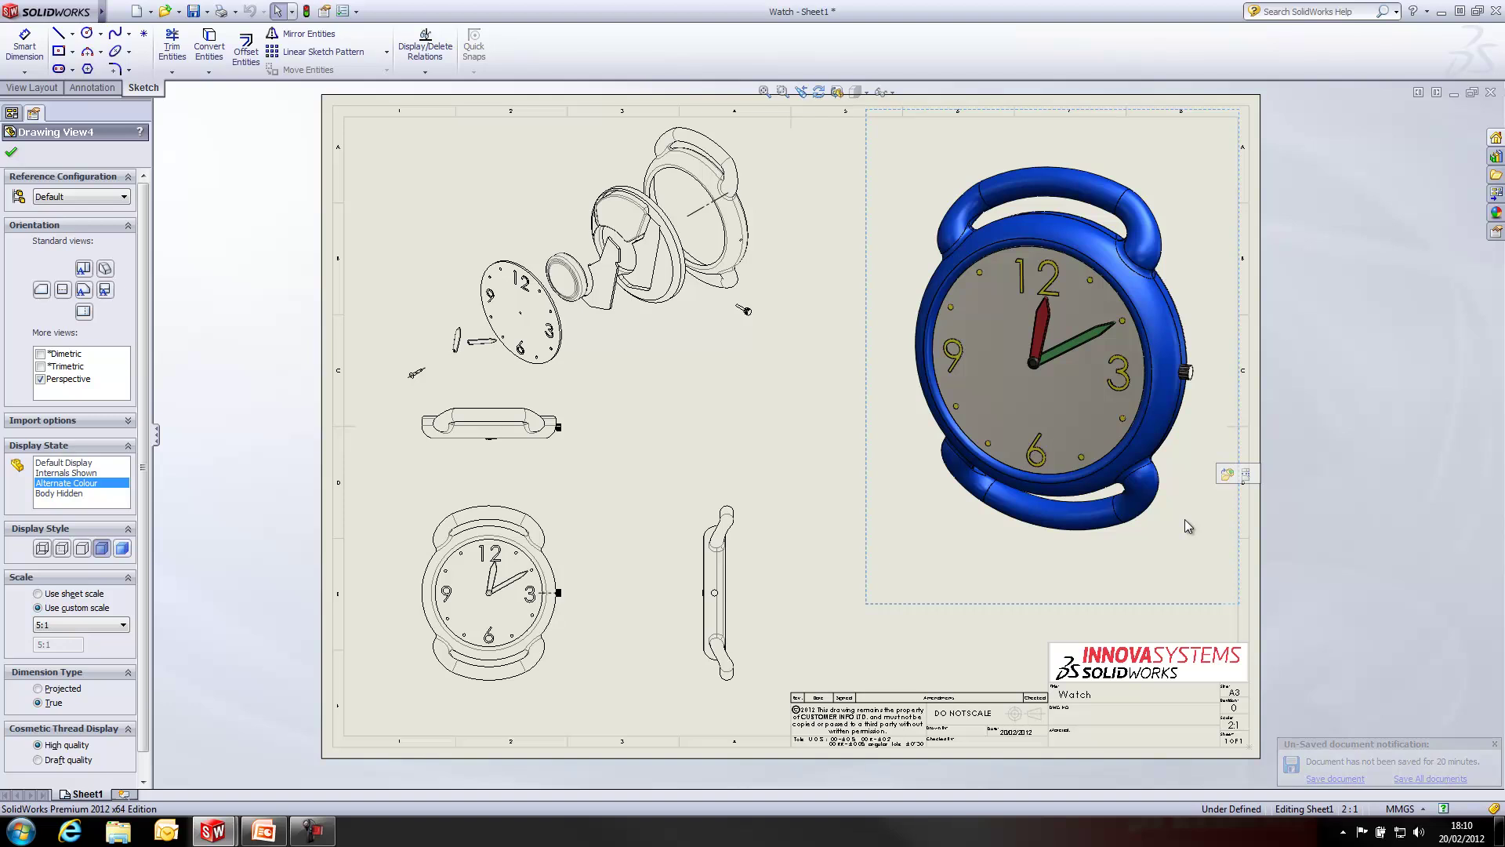
pyautogui.click(64, 473)
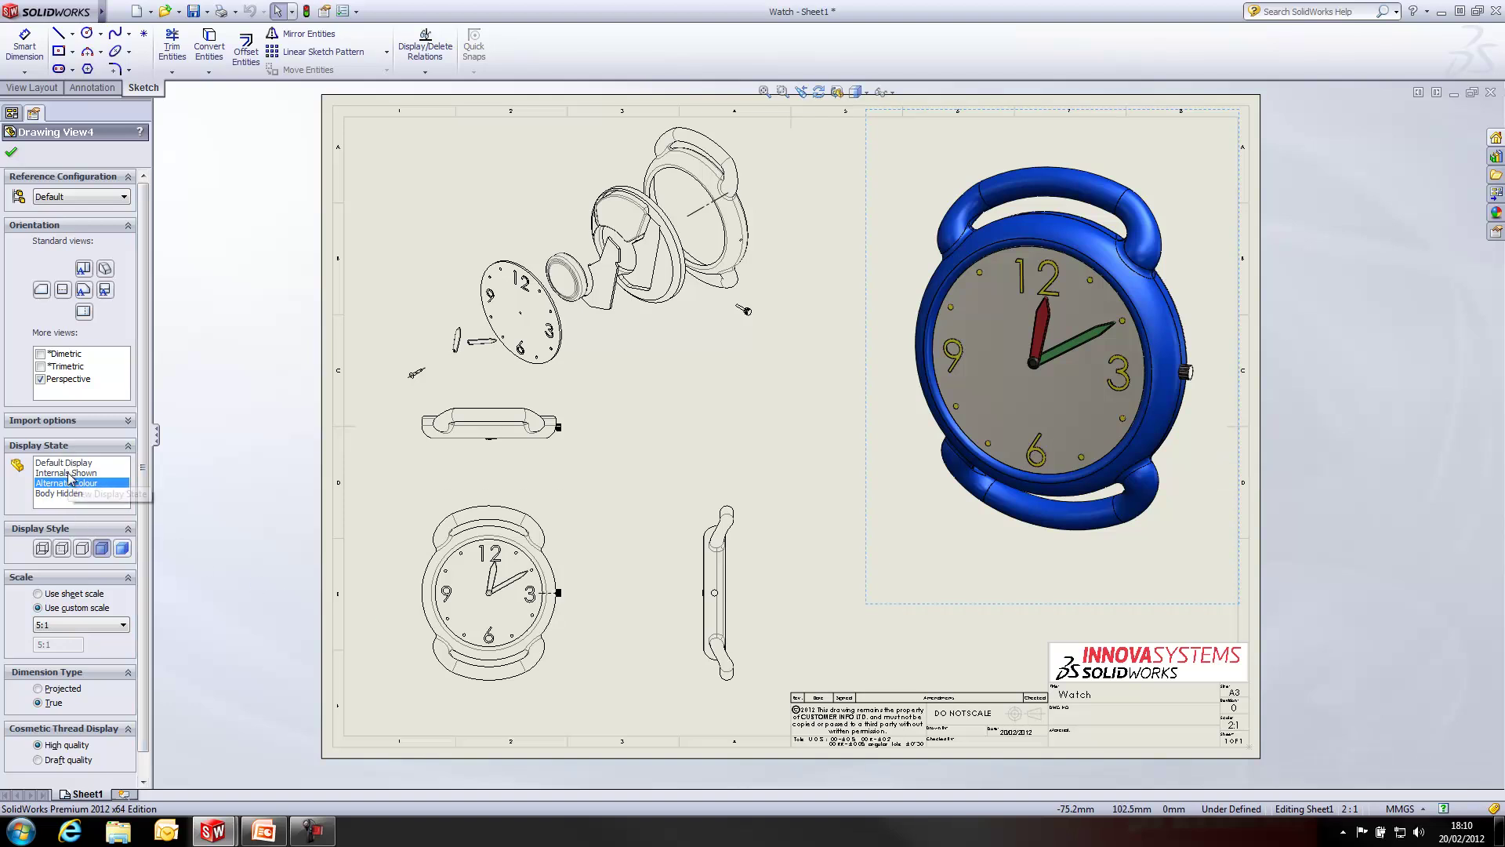
pyautogui.click(1332, 481)
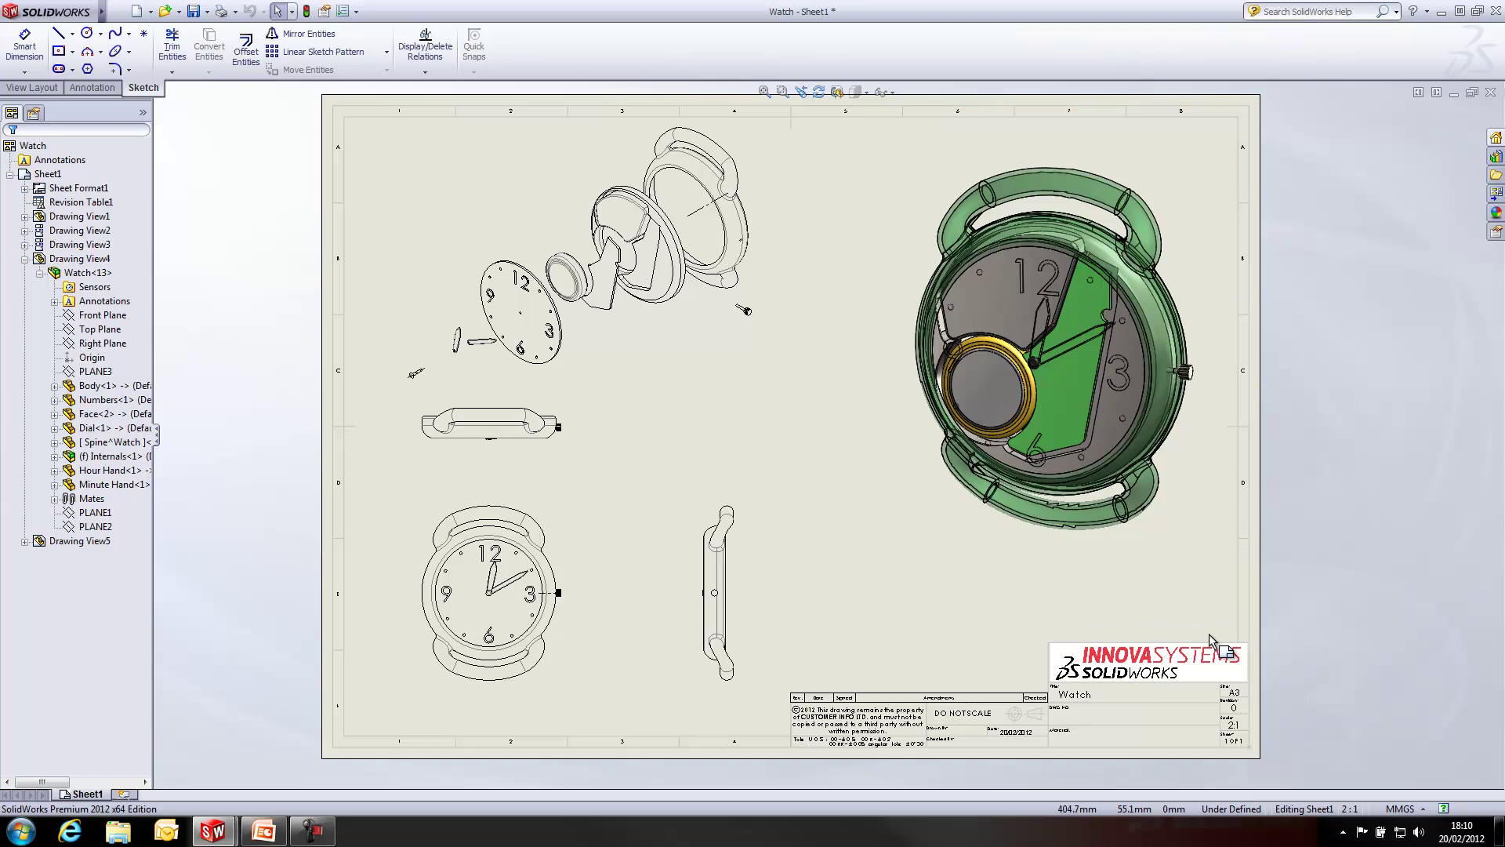
pyautogui.hotkey('ctrl', 'Tab')
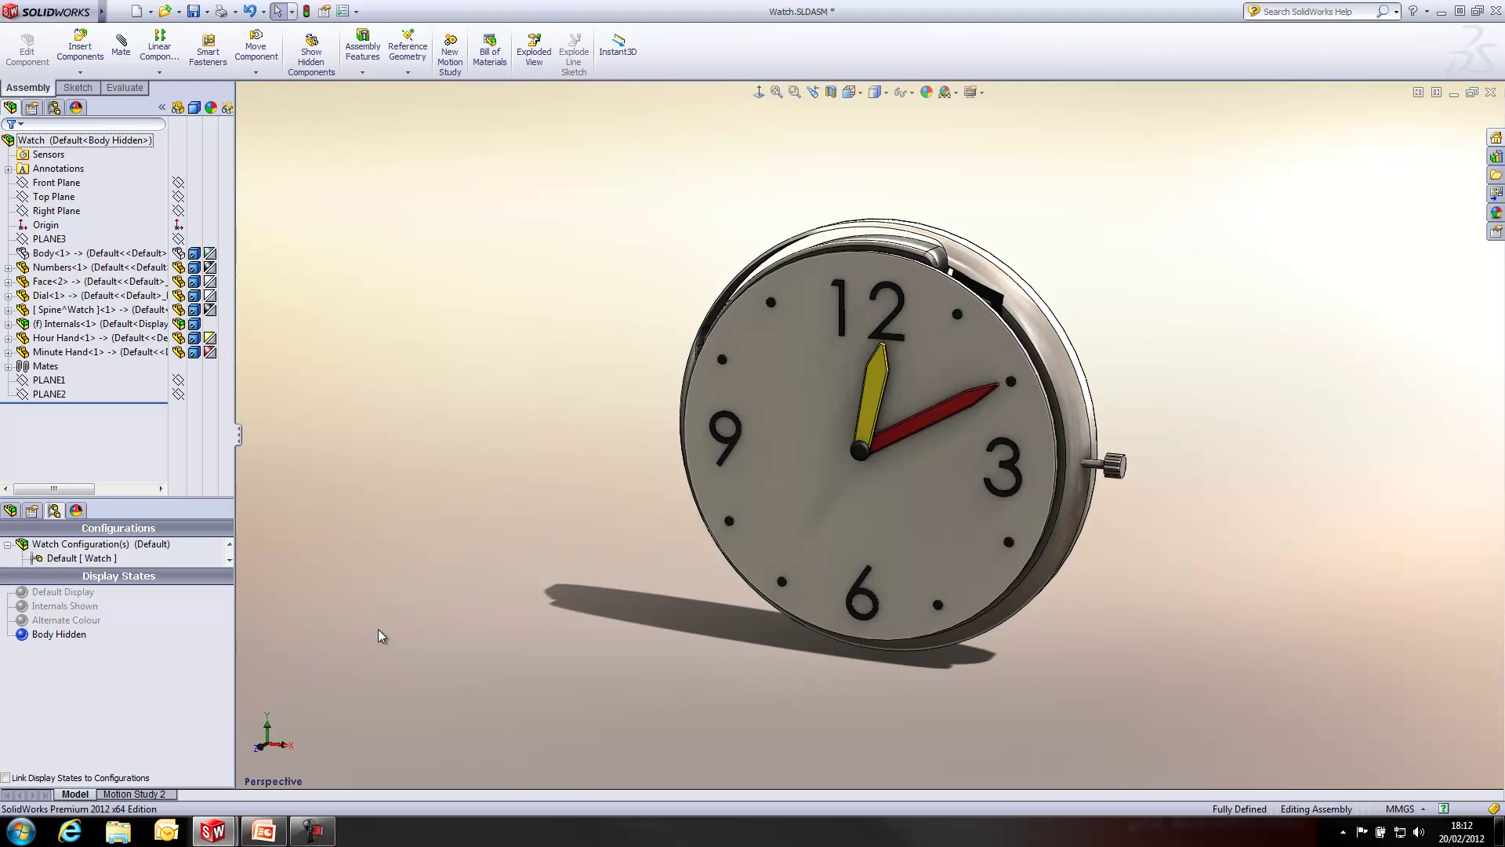
pyautogui.click(71, 633)
pyautogui.click(380, 601)
pyautogui.click(263, 254)
pyautogui.click(369, 273)
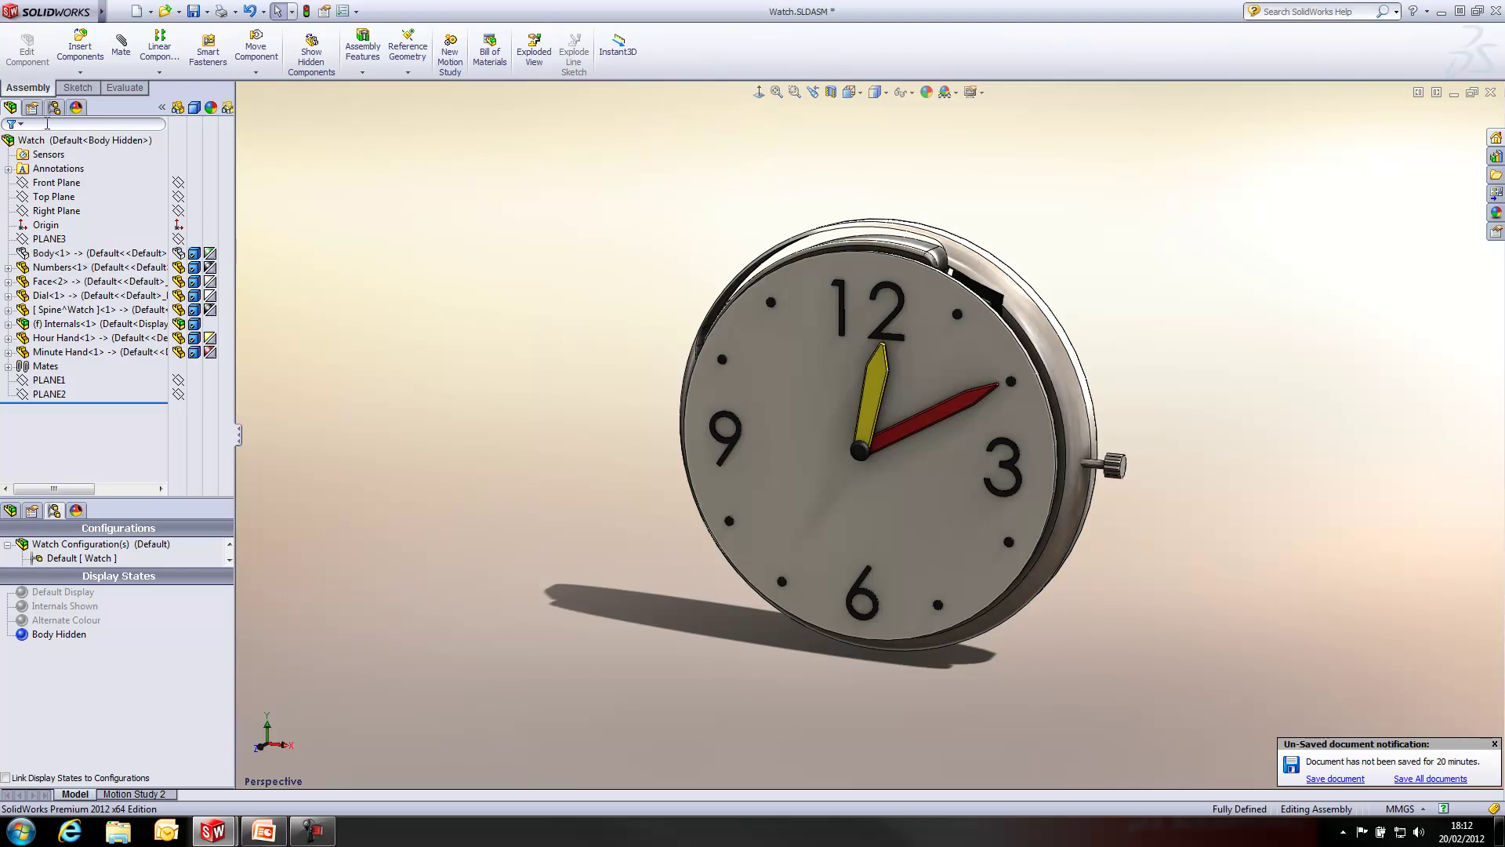
# - Unload hidden components from the top-level Watch assembly
pyautogui.rightClick(92, 141)
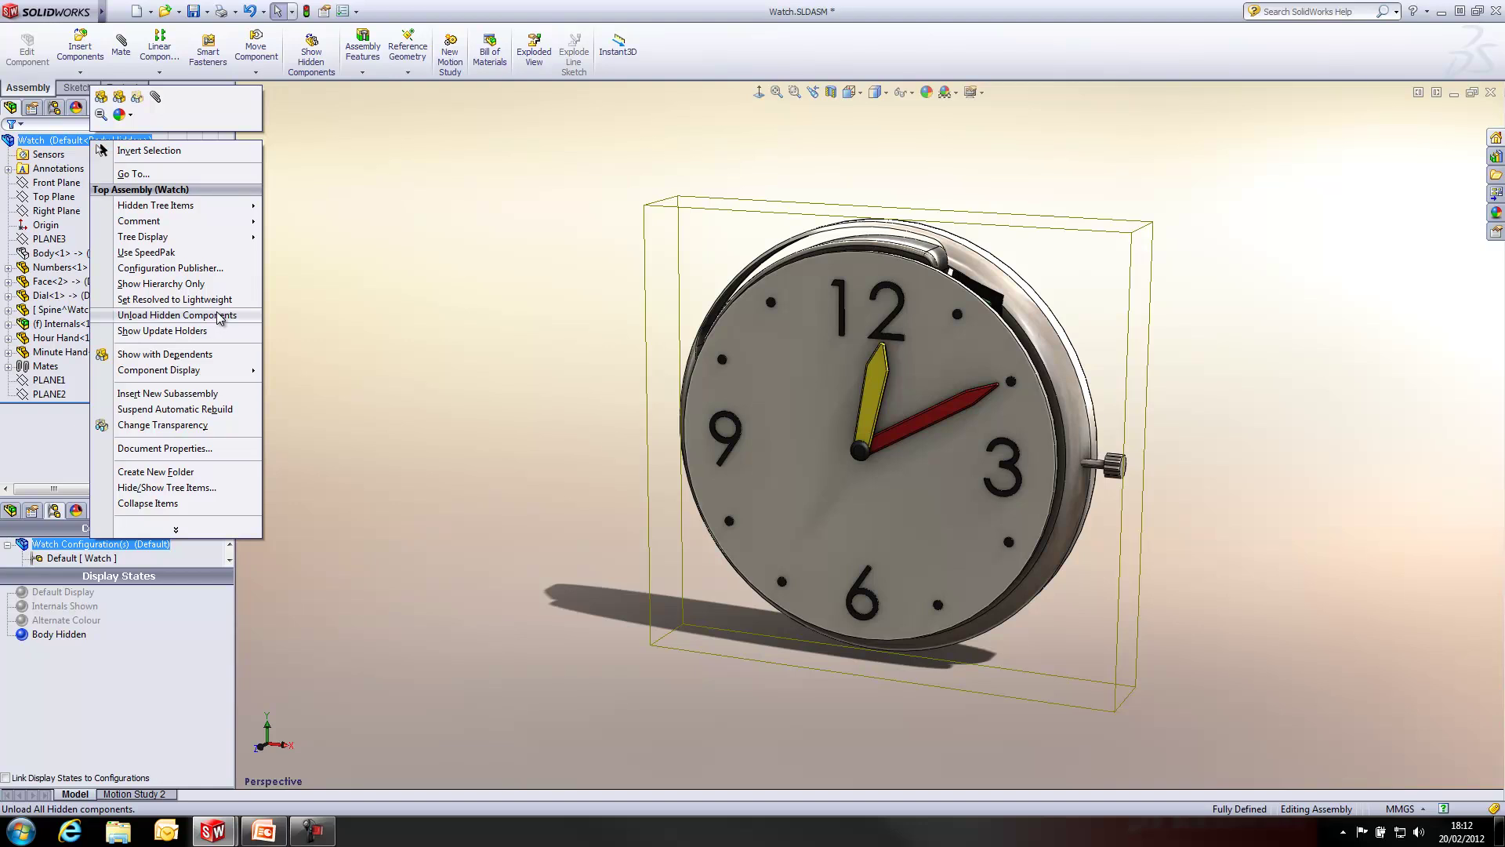
pyautogui.click(454, 342)
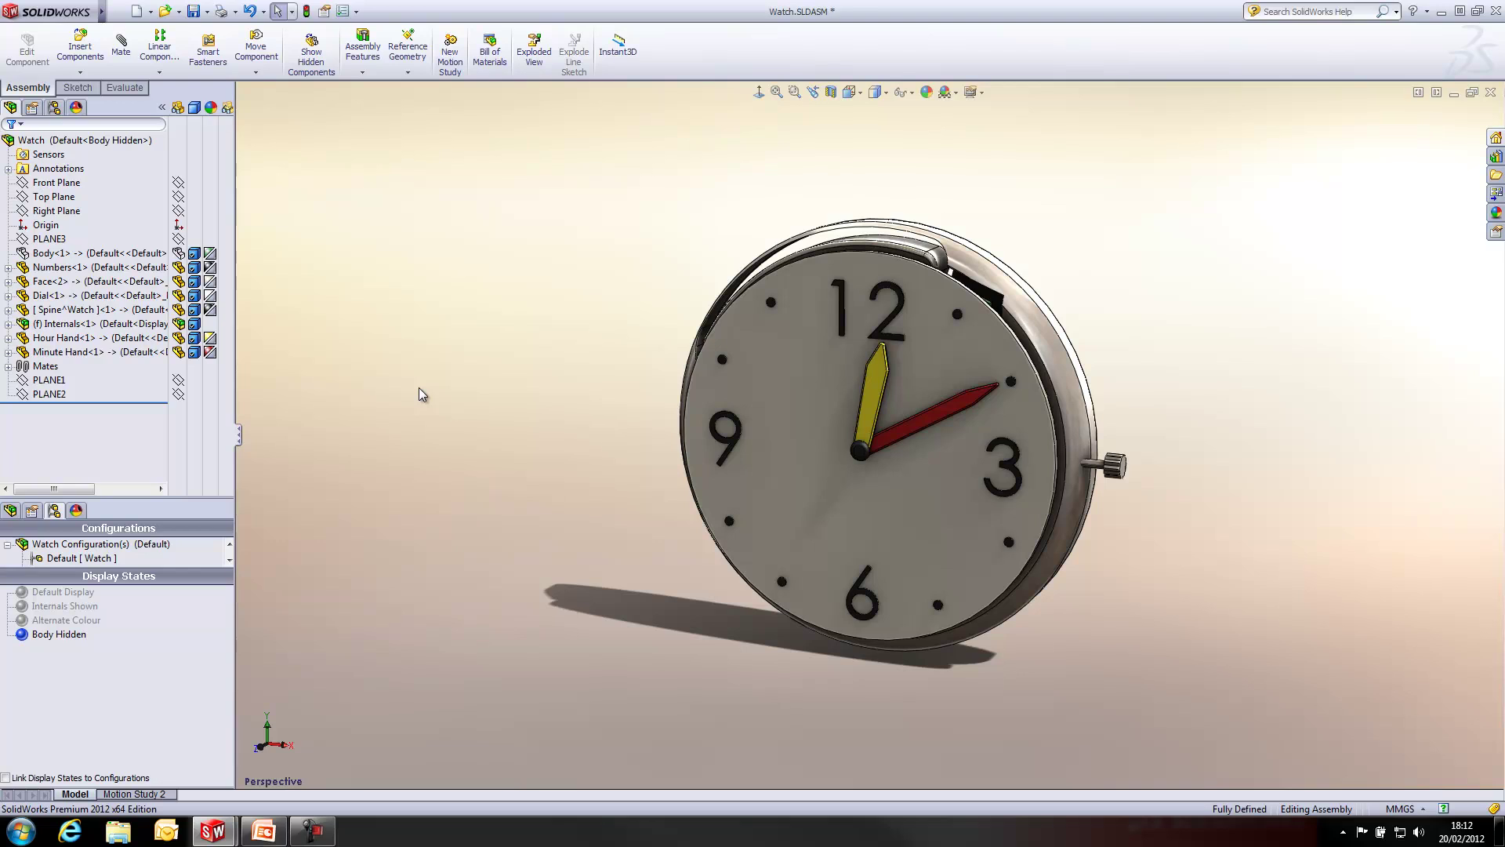